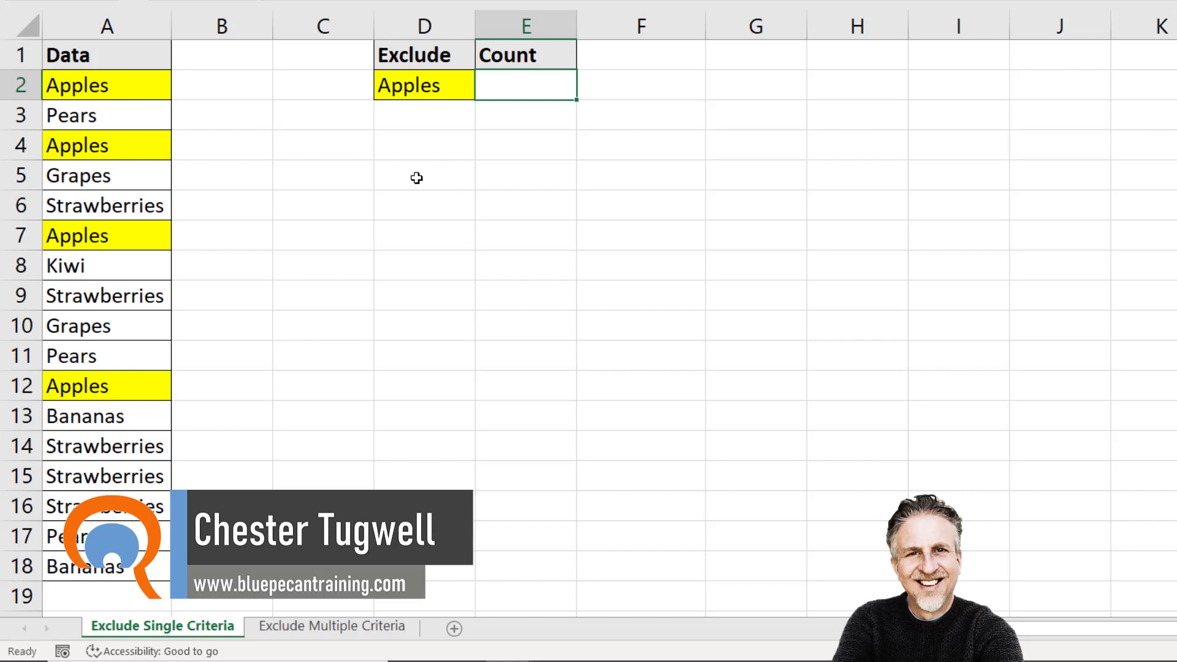
- Enter =COUNTIF(A2:A18,<>D2) in E2 and dismiss Excel's formula error warning
{"action": "left_click", "coordinate": [408, 87]}
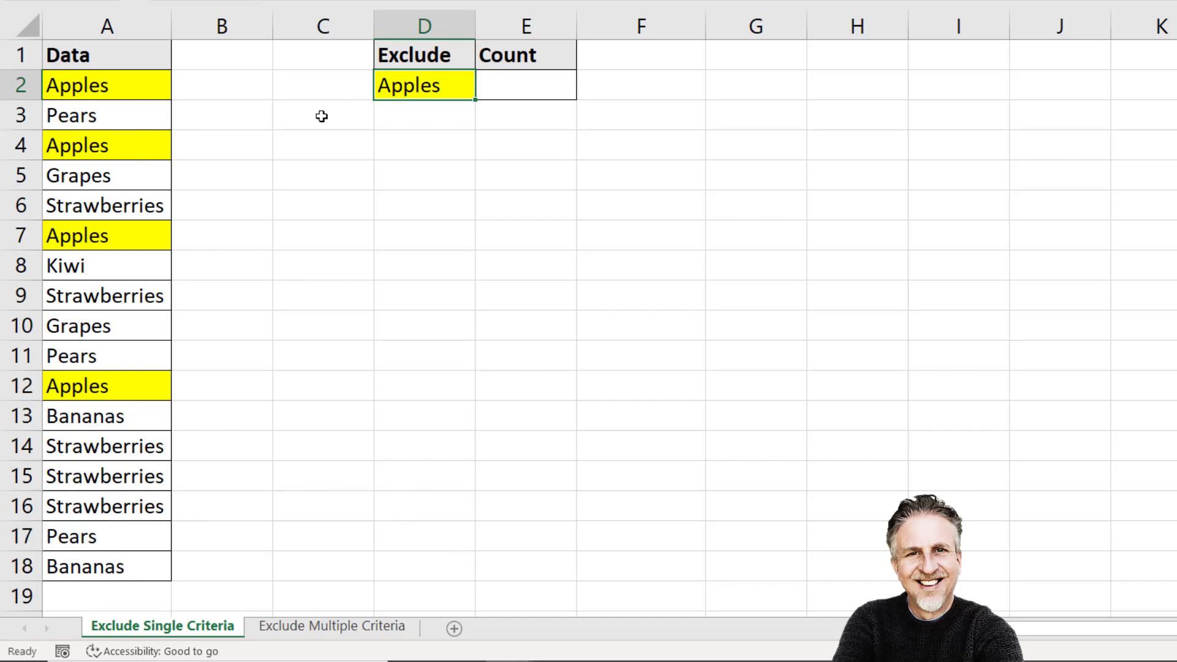
{"action": "left_click", "coordinate": [515, 86]}
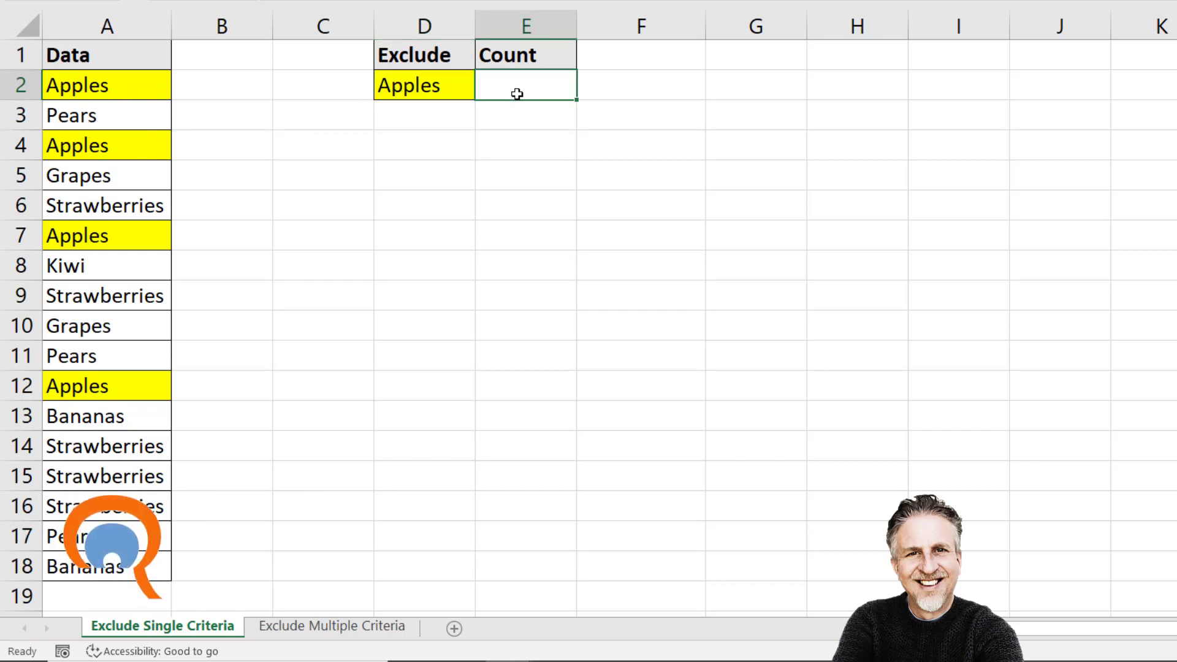
{"action": "type", "text": "=cou"}
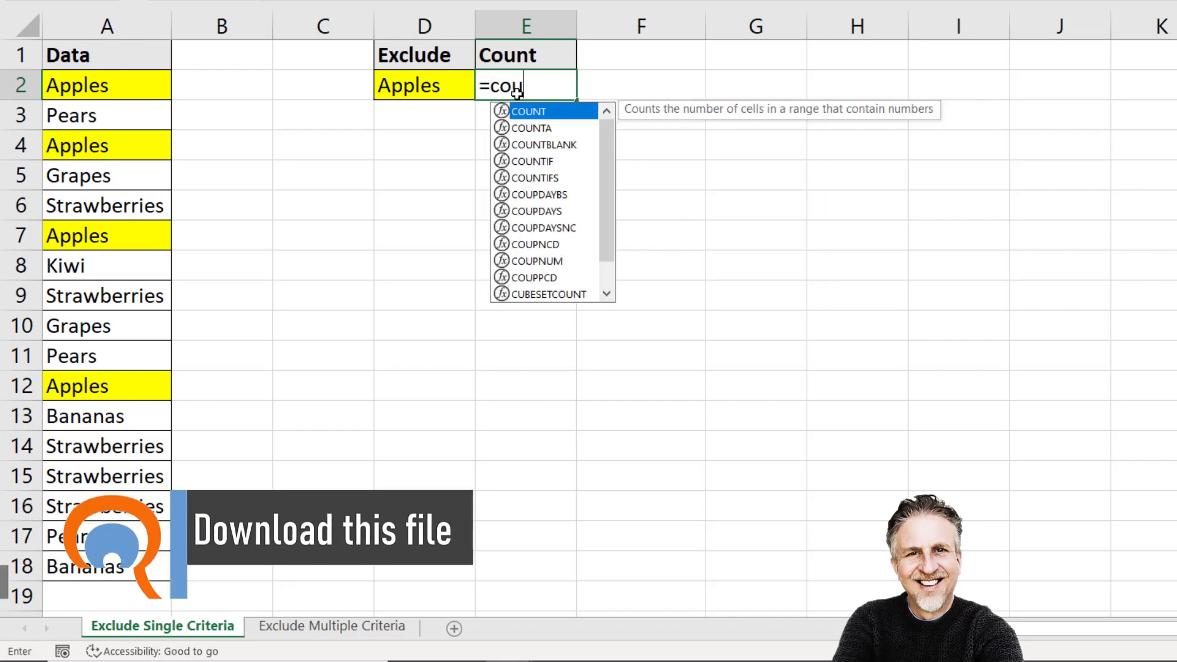
{"action": "double_click", "coordinate": [522, 162]}
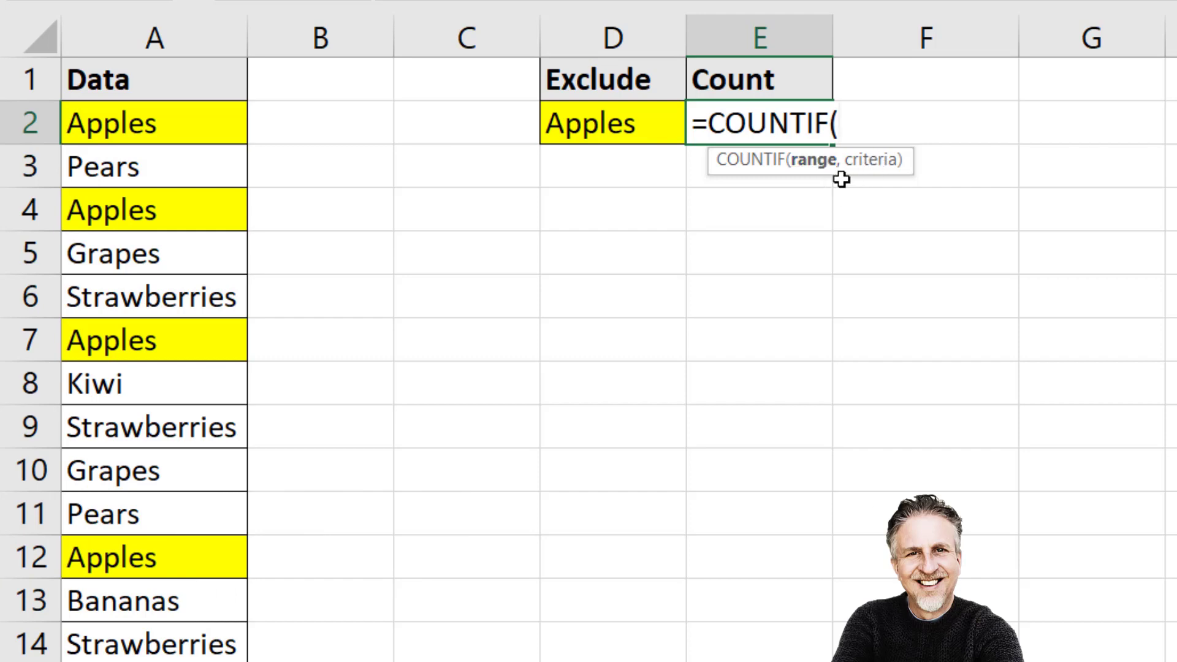
{"action": "left_click_drag", "start_coordinate": [161, 126], "coordinate": [128, 615]}
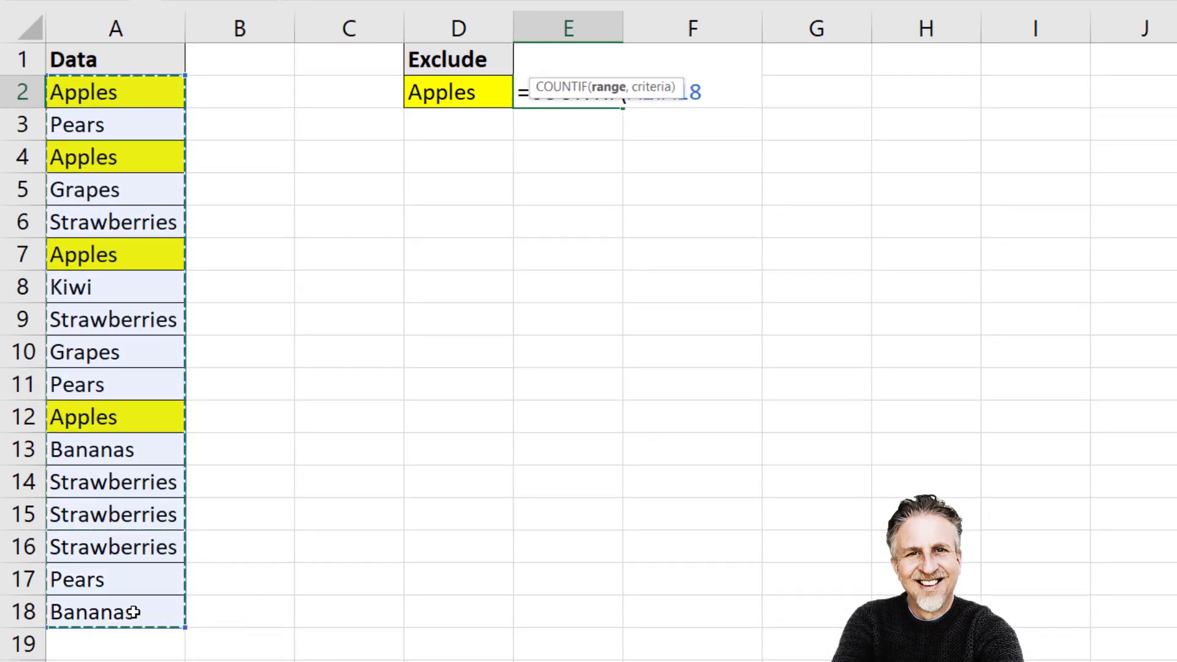
{"action": "type", "text": ","}
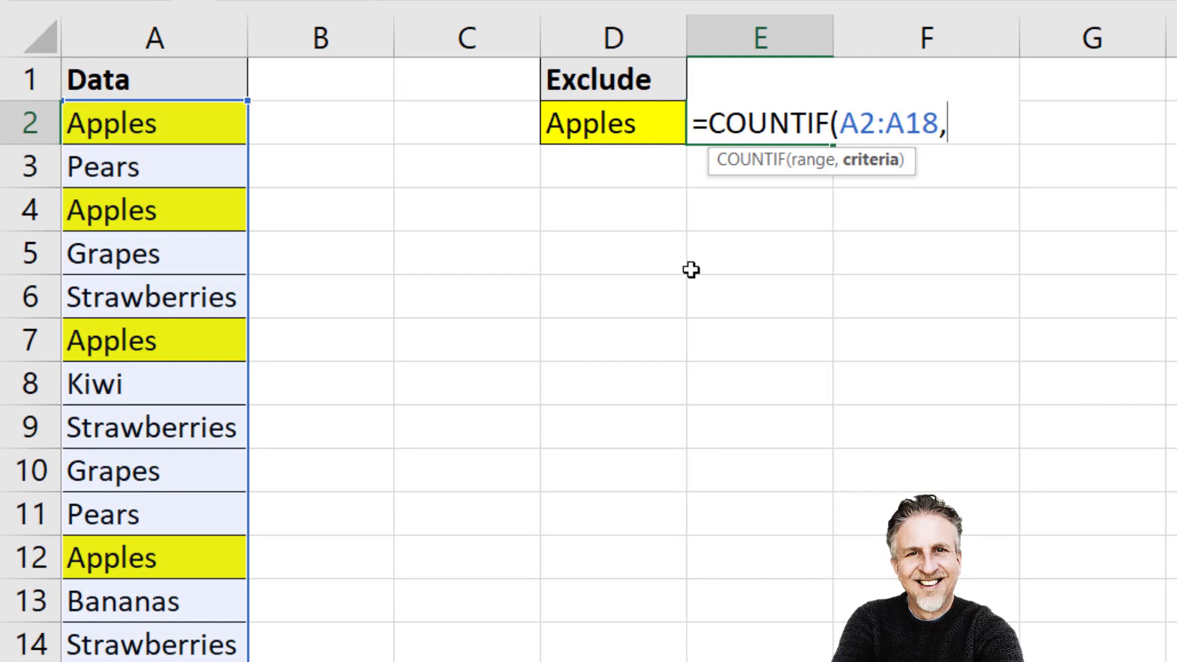
{"action": "type", "text": "<>"}
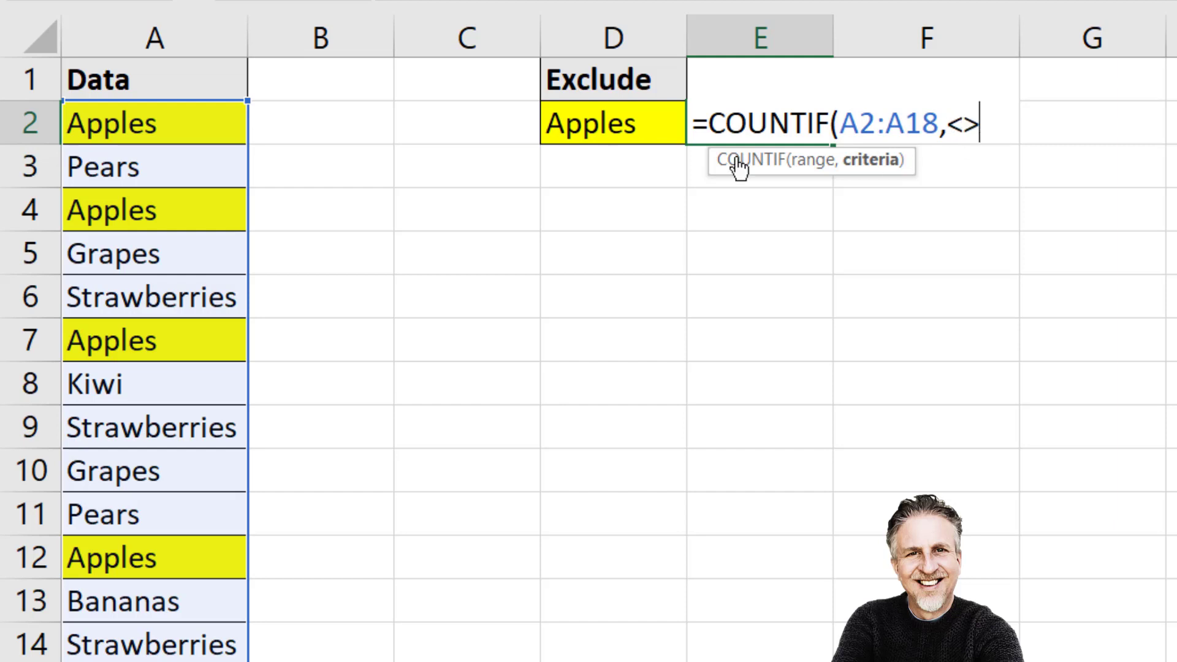
{"action": "left_click", "coordinate": [641, 123]}
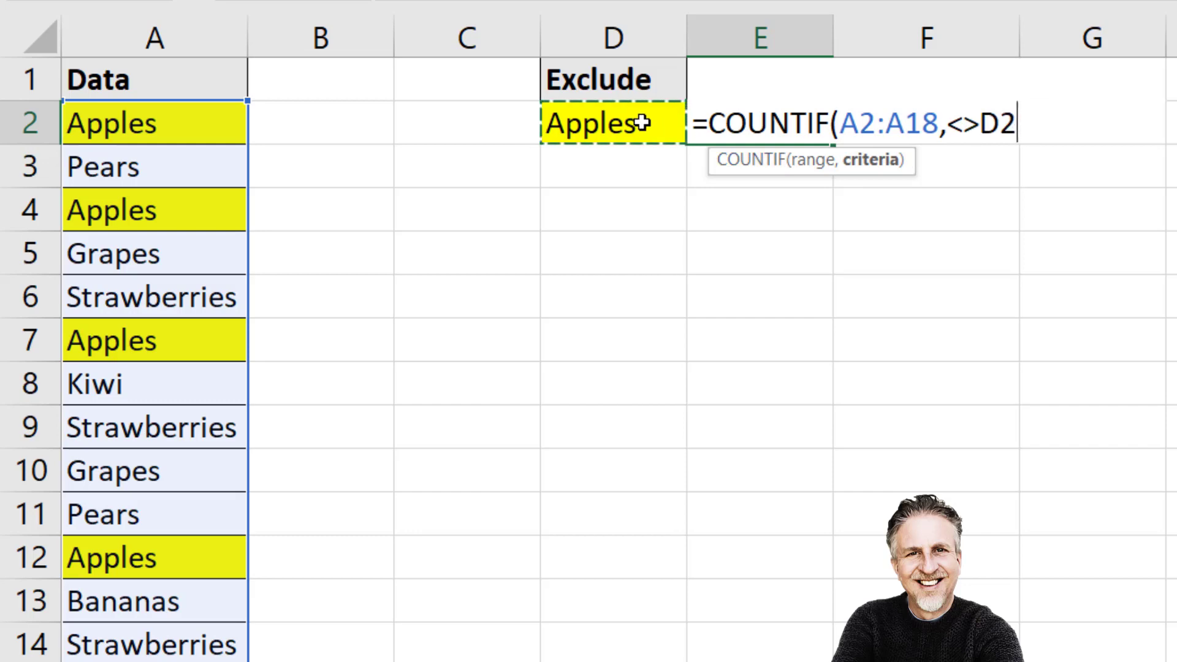
{"action": "type", "text": ")"}
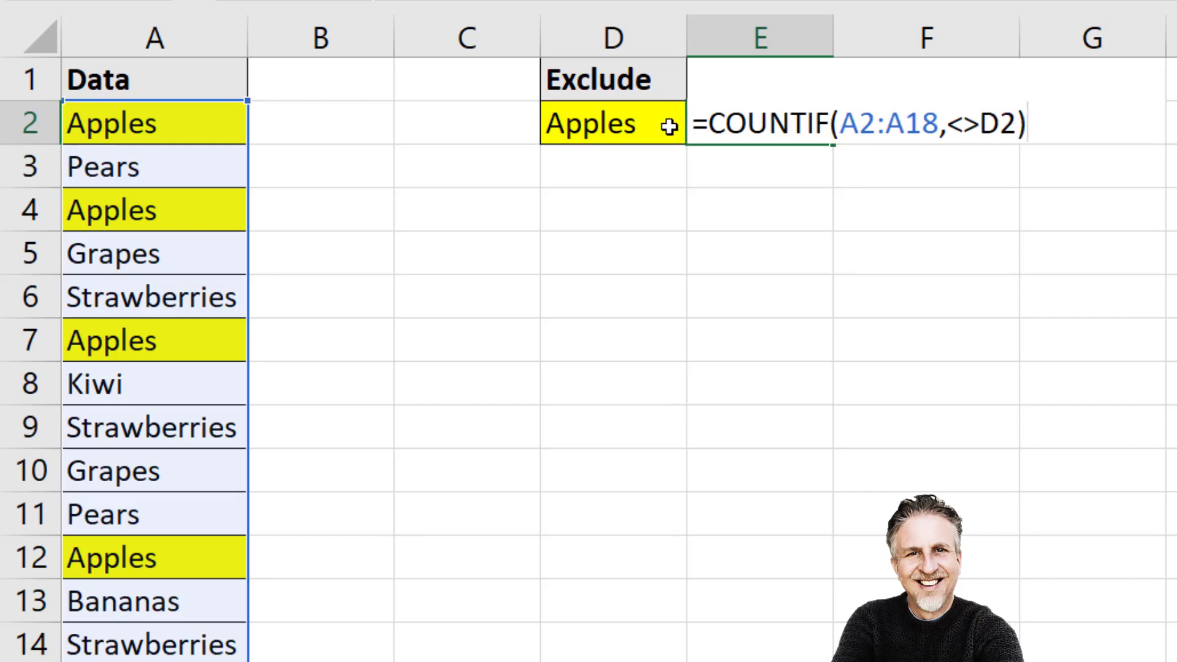
{"action": "key", "text": "Return"}
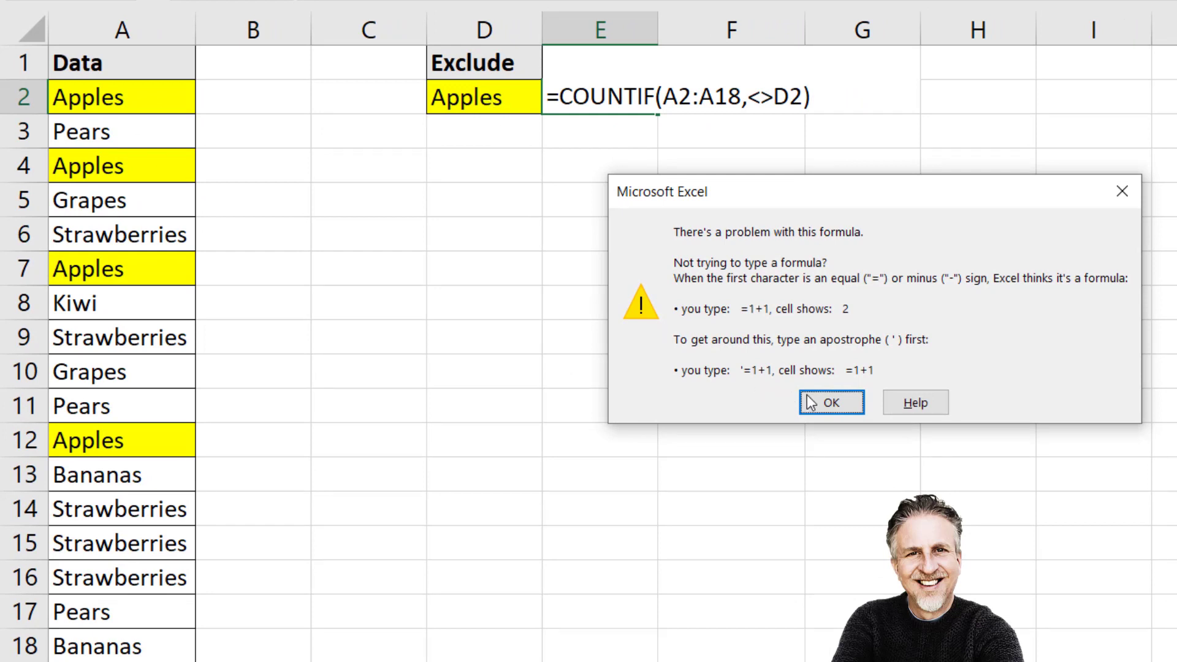
- Quote the <> criterion and join it to D2 with &, so E2 reads =COUNTIF(A2:A18,"<>"&D2) and returns 13
{"action": "left_click", "coordinate": [830, 403]}
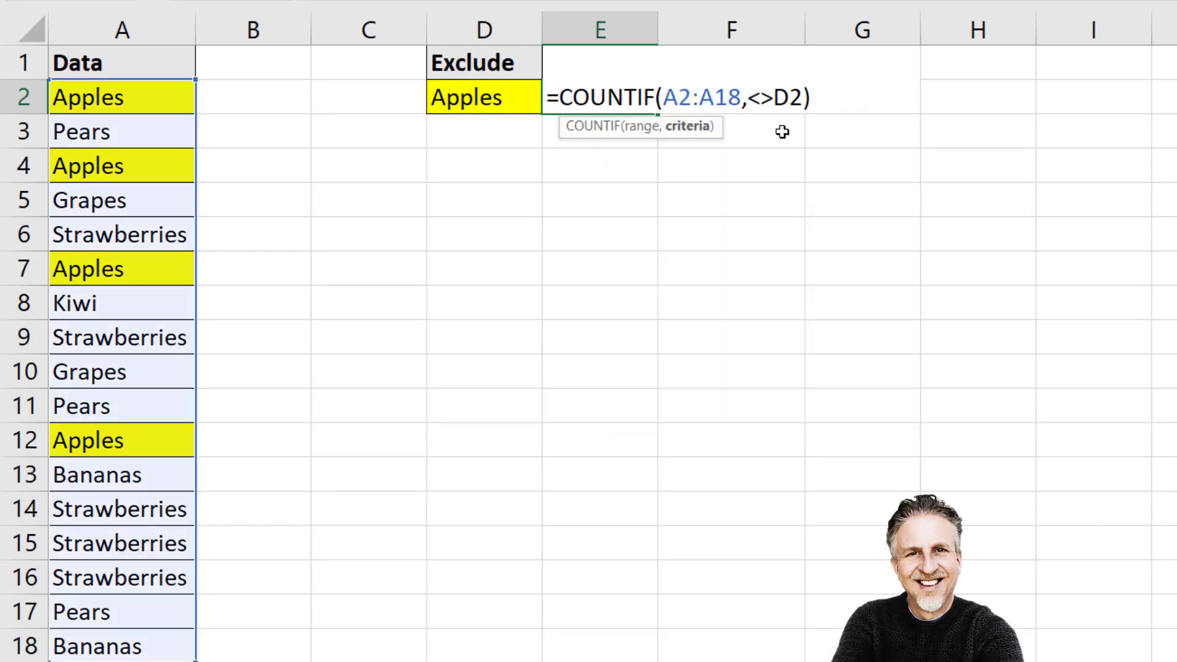
{"action": "type", "text": "\"<>"}
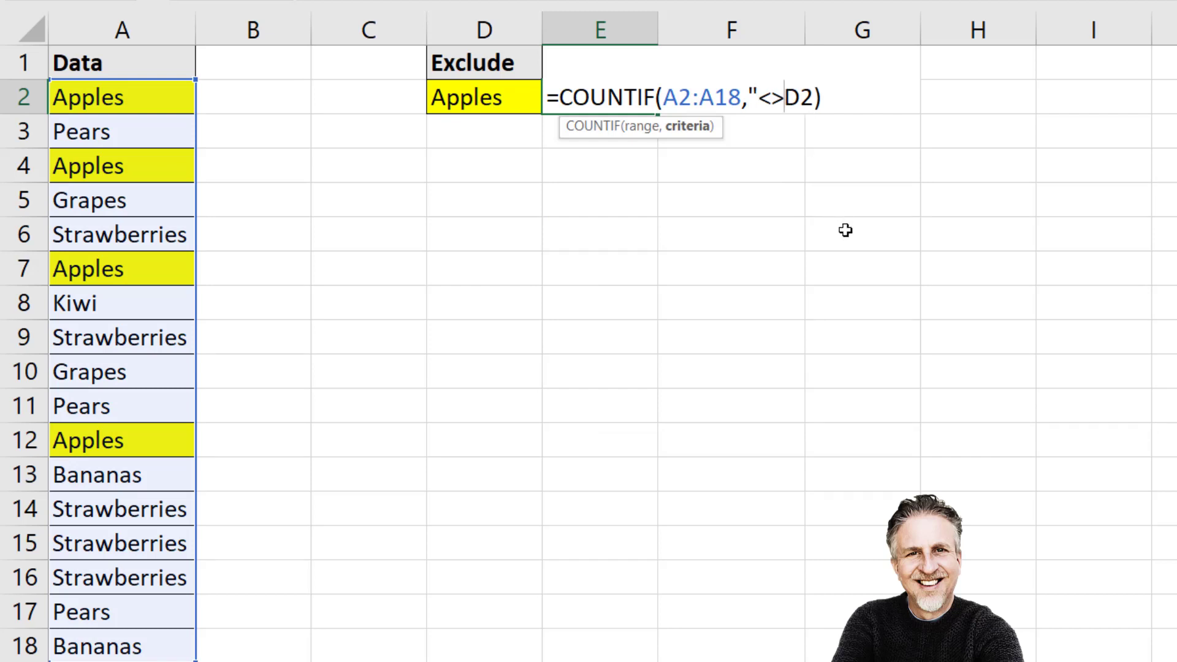
{"action": "type", "text": "\""}
{"action": "key", "text": "Return"}
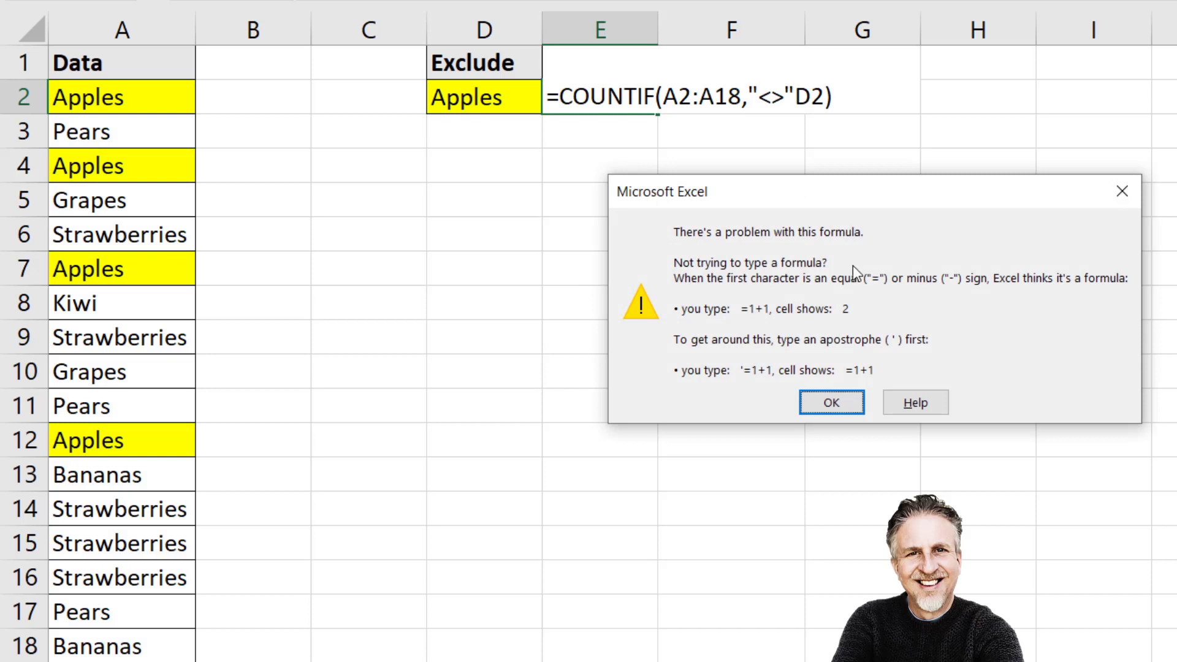
{"action": "left_click", "coordinate": [850, 402]}
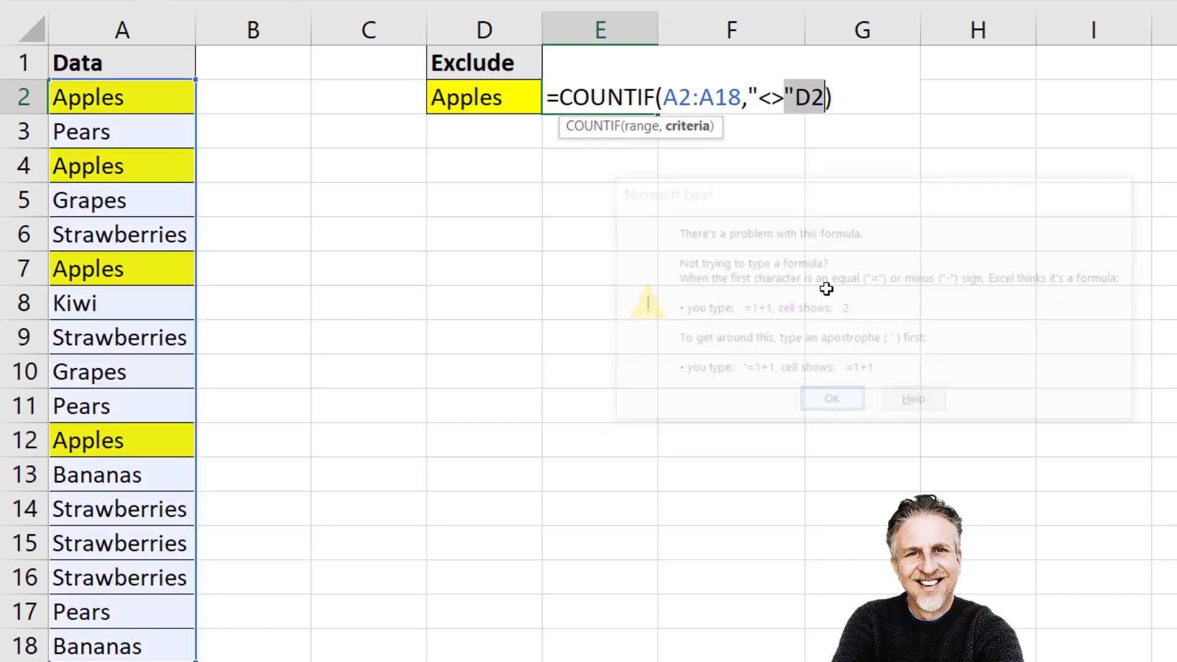
{"action": "left_click", "coordinate": [796, 104]}
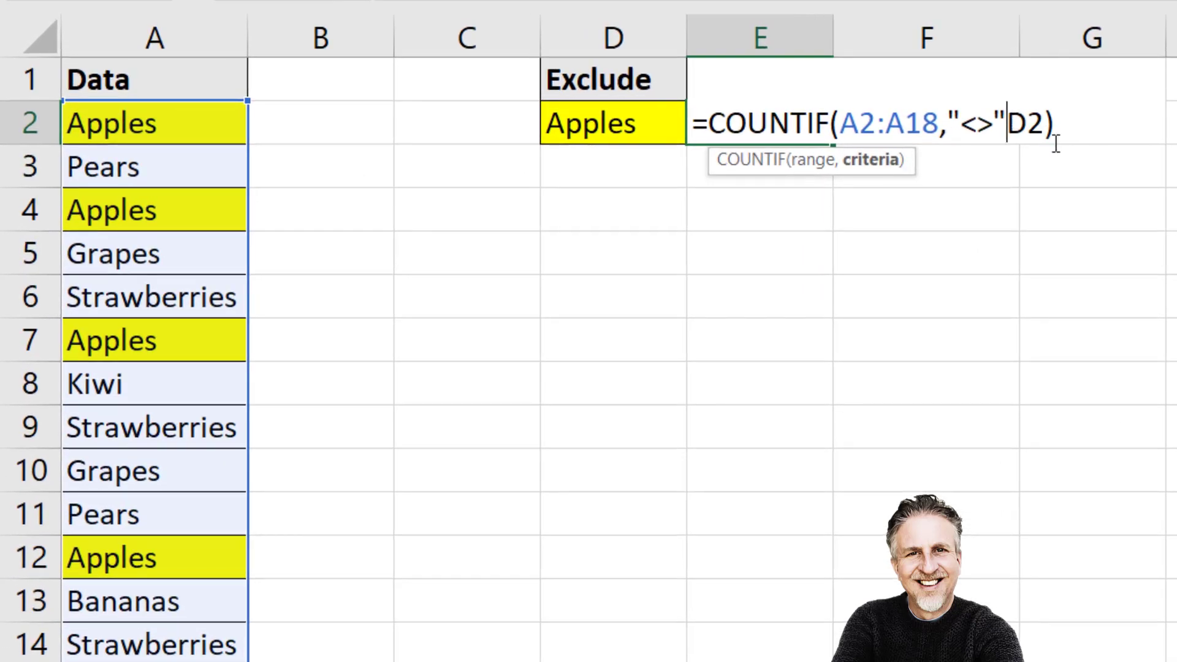
{"action": "type", "text": "&"}
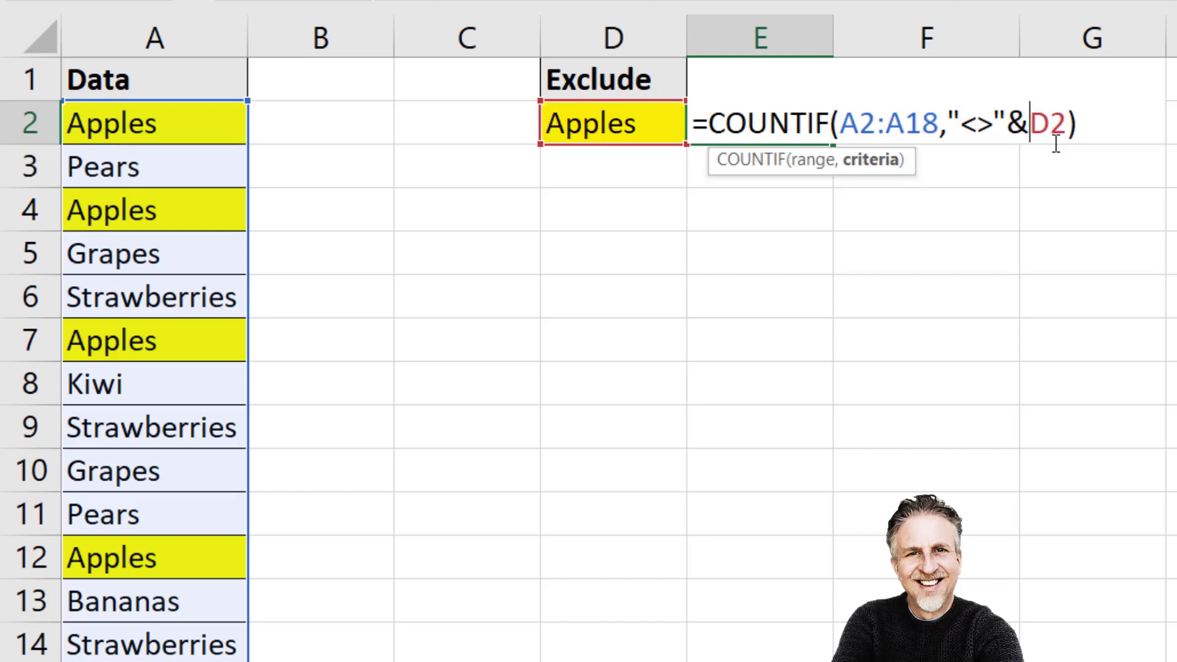
{"action": "key", "text": "Return"}
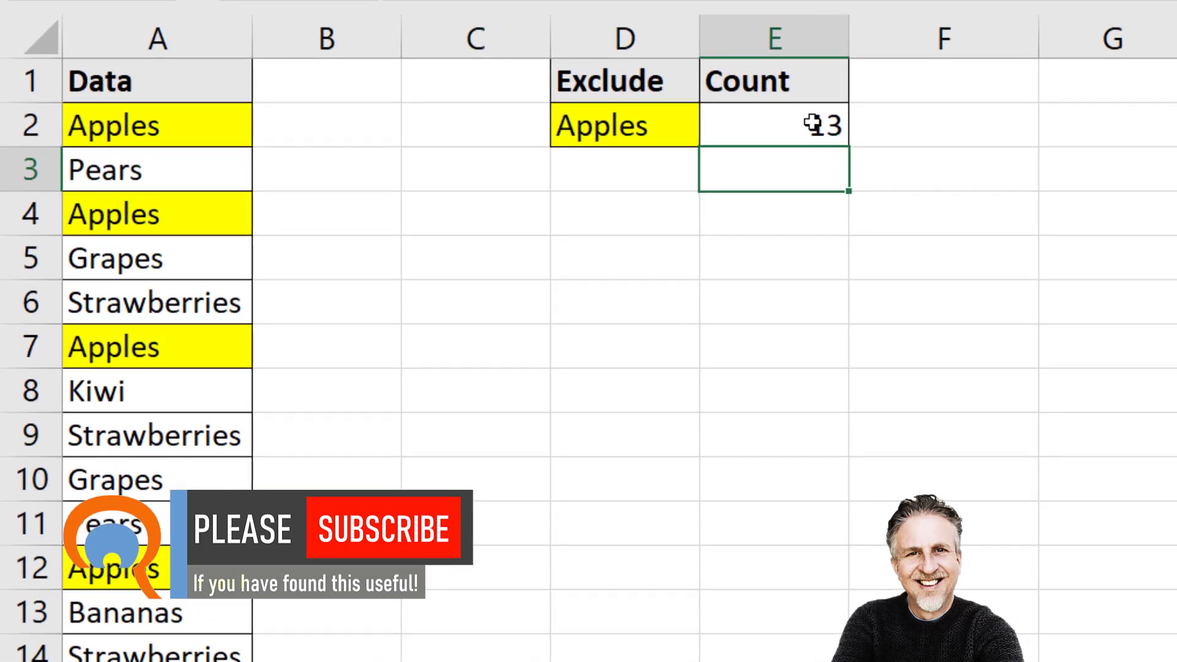
- Replace &D2 with Apples inside the quotes, giving =COUNTIF(A2:A18,"<>Apples") in E2
{"action": "double_click", "coordinate": [813, 124]}
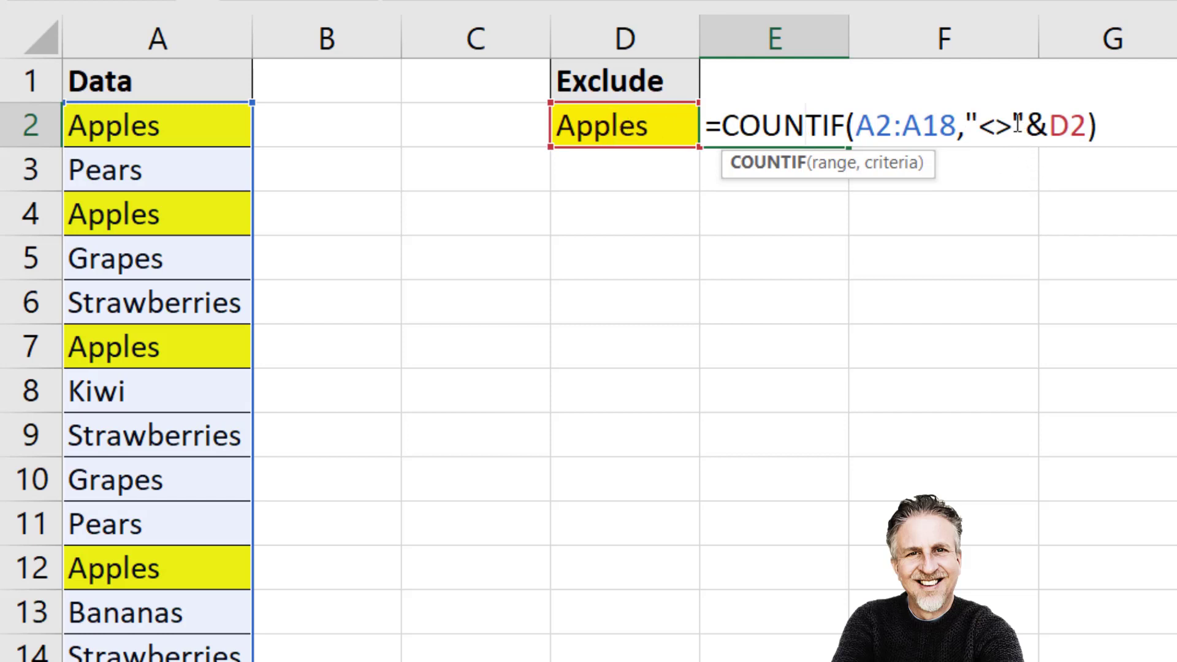
{"action": "left_click_drag", "start_coordinate": [1025, 122], "coordinate": [1086, 124]}
{"action": "key", "text": "Delete"}
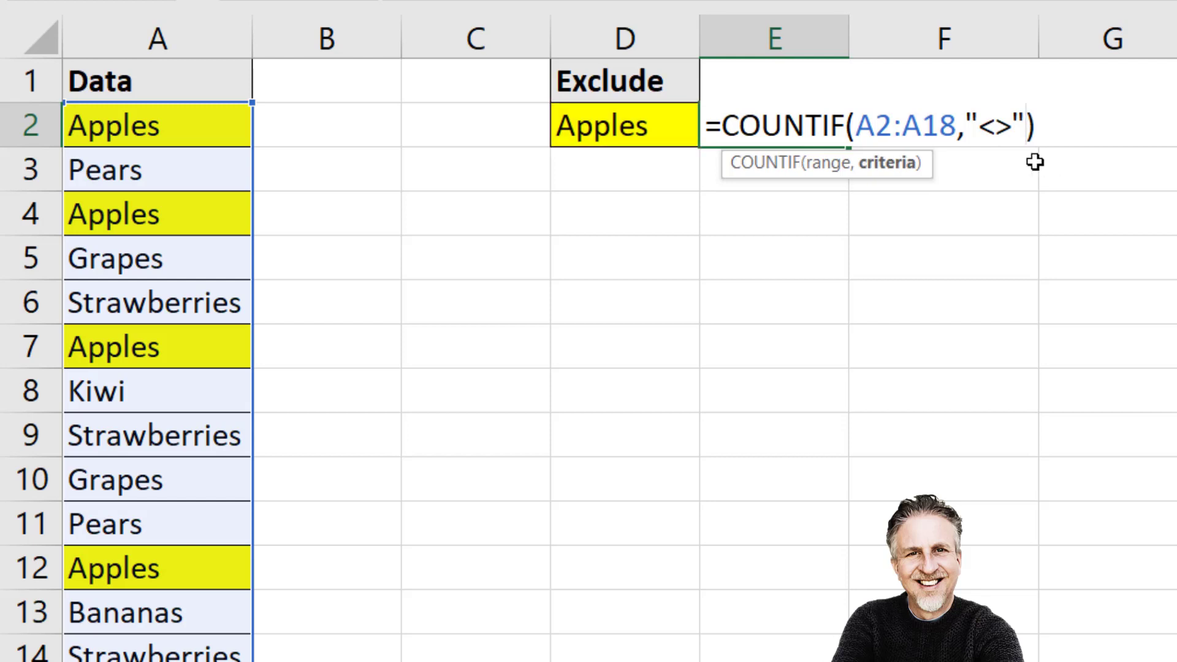
{"action": "key", "text": "Left"}
{"action": "type", "text": "Apples"}
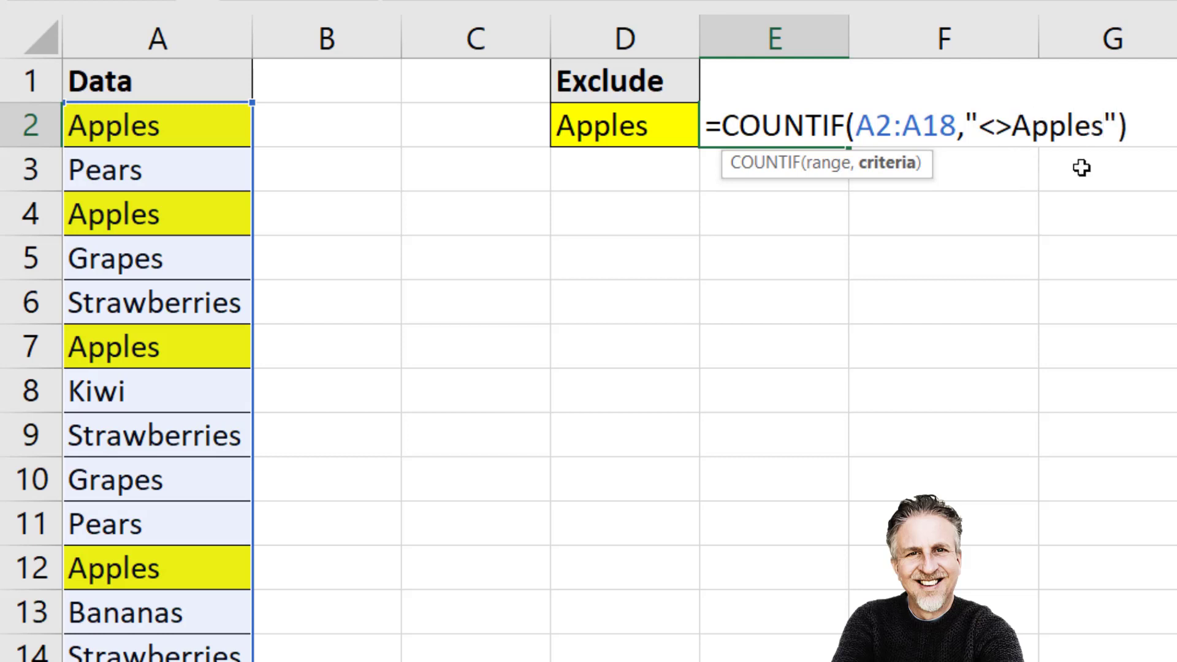
{"action": "key", "text": "Return"}
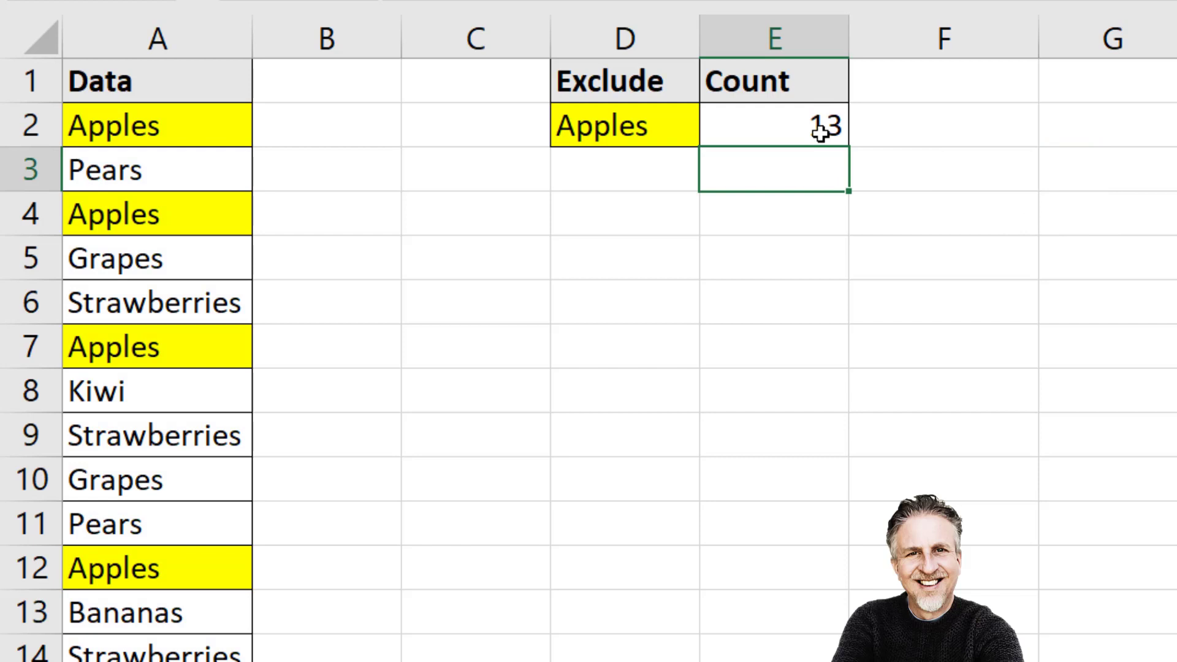
- Prefix D2's text with <> so it reads <>Apples
{"action": "double_click", "coordinate": [615, 123]}
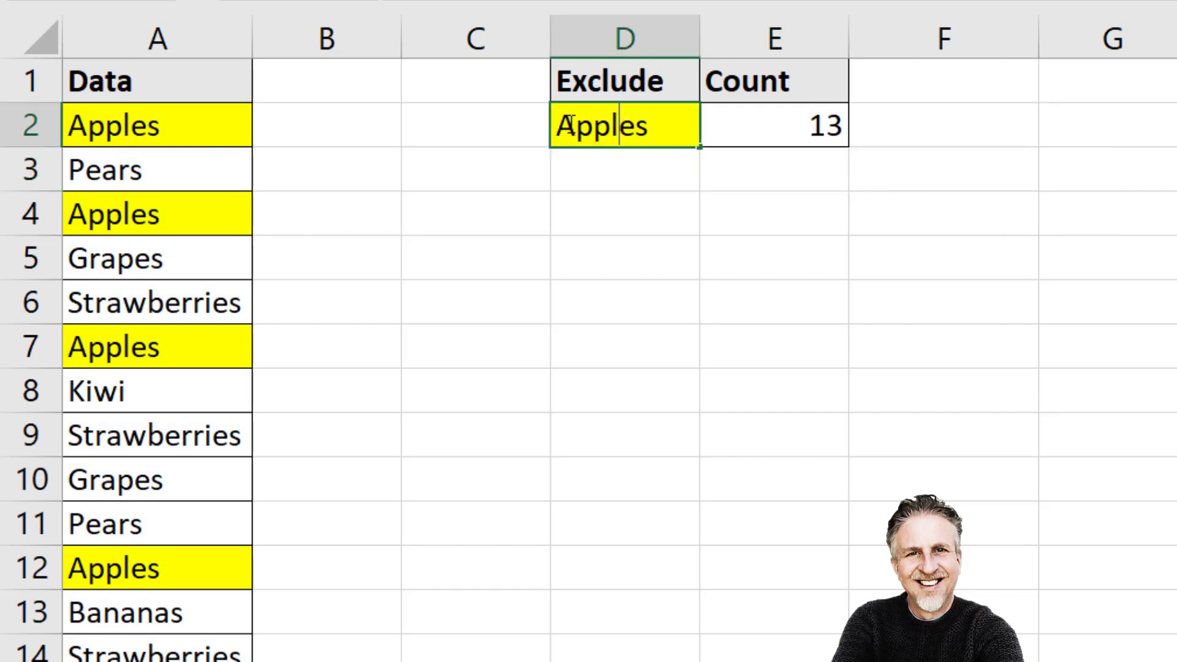
{"action": "key", "text": "Home"}
{"action": "type", "text": "<>"}
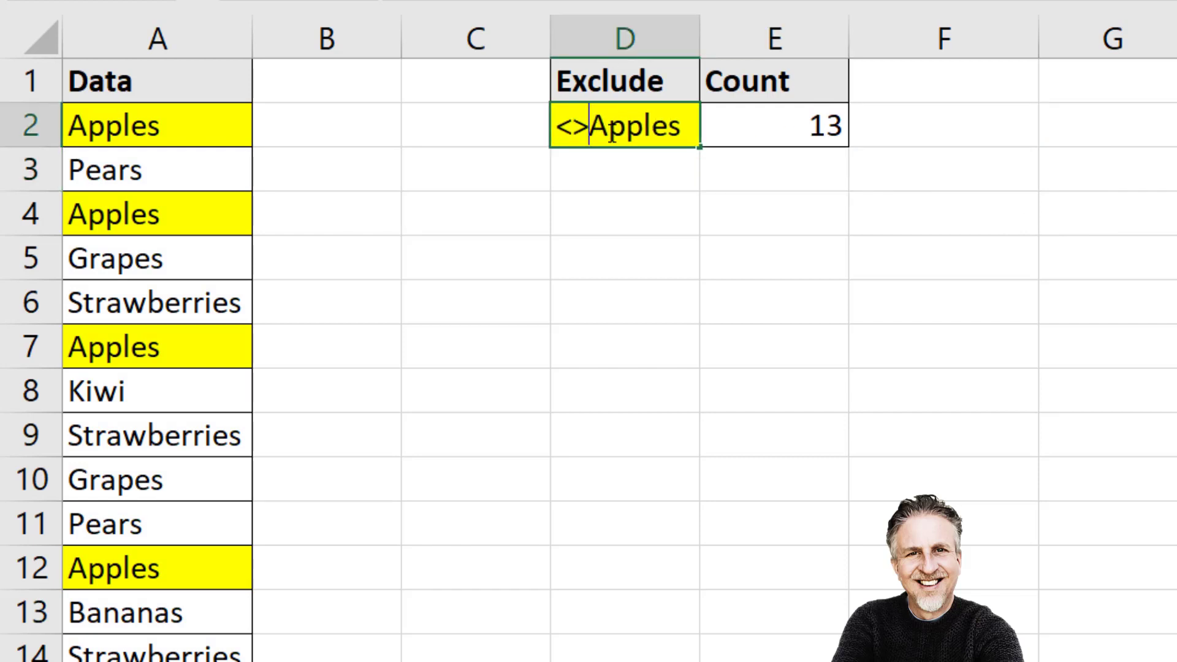
{"action": "key", "text": "Return"}
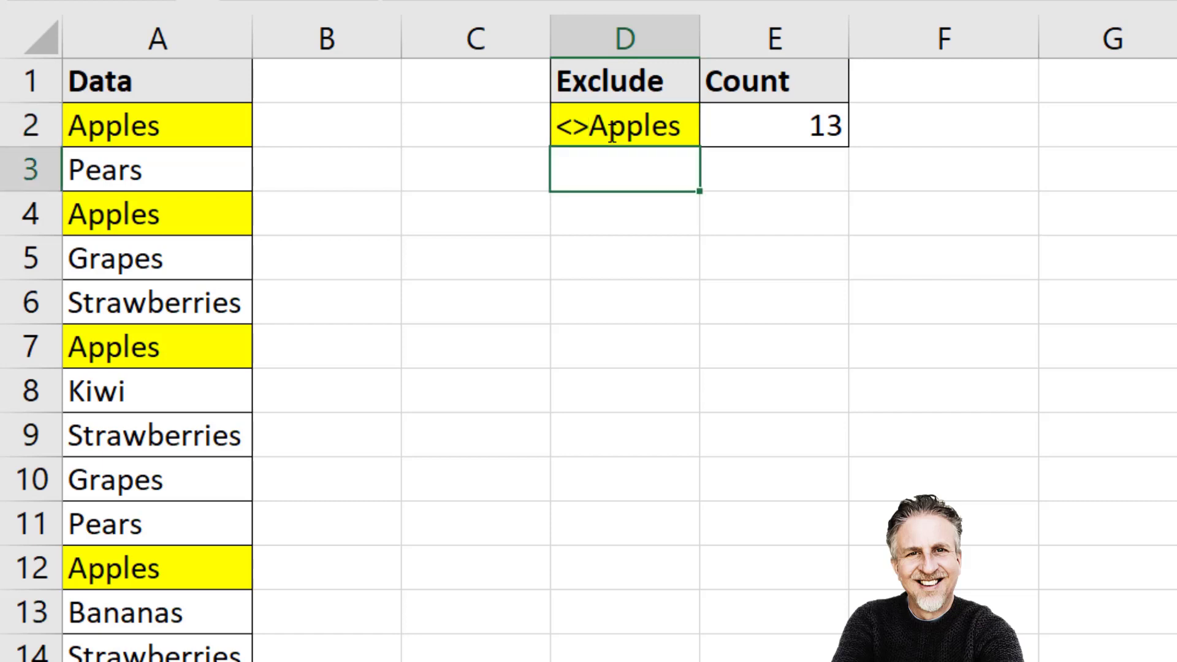
- Replace the hard-coded "<>Apples" in E2's formula with a reference to D2, giving =COUNTIF(A2:A18,D2)
{"action": "double_click", "coordinate": [803, 125]}
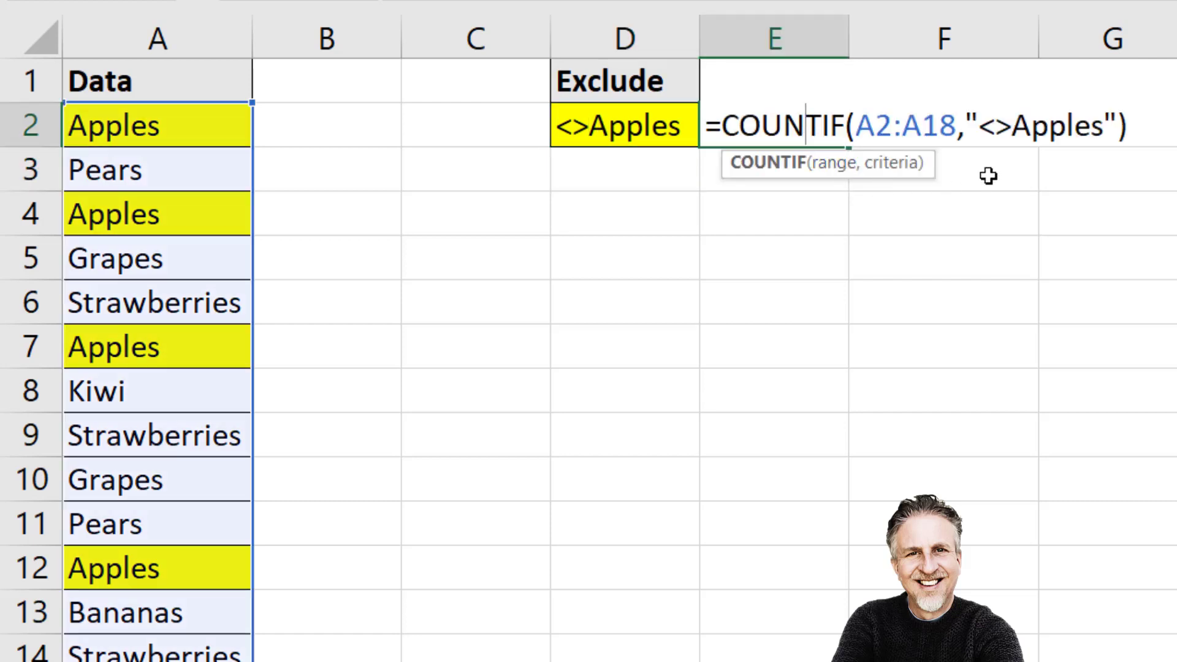
{"action": "left_click_drag", "start_coordinate": [967, 123], "coordinate": [1117, 120]}
{"action": "key", "text": "Delete"}
{"action": "left_click", "coordinate": [650, 121]}
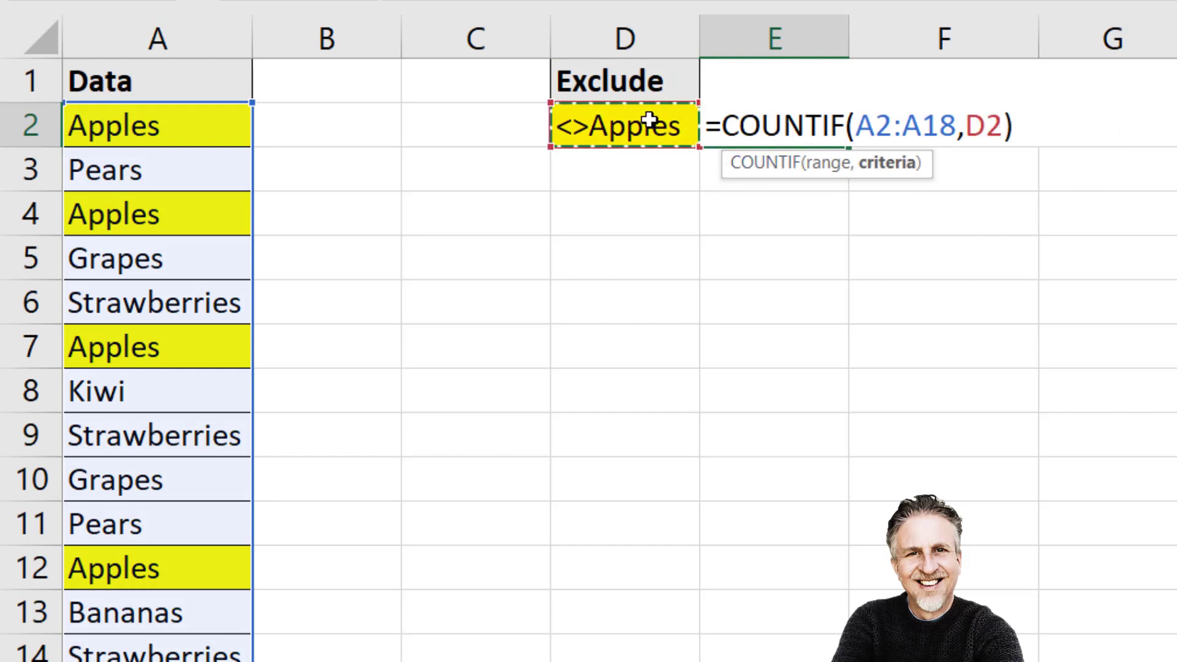
{"action": "key", "text": "Return"}
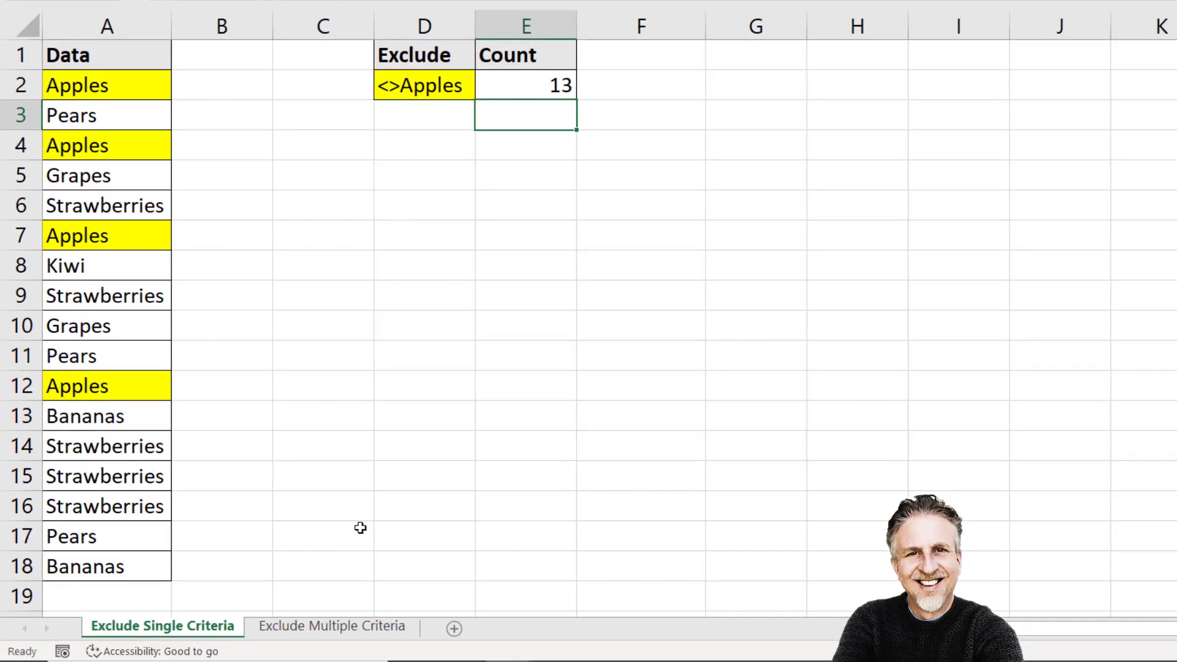
- On the Exclude Multiple Criteria sheet, start a COUNTIFS in E2 excluding D2 (Apples) from A2:A18
{"action": "left_click", "coordinate": [351, 625]}
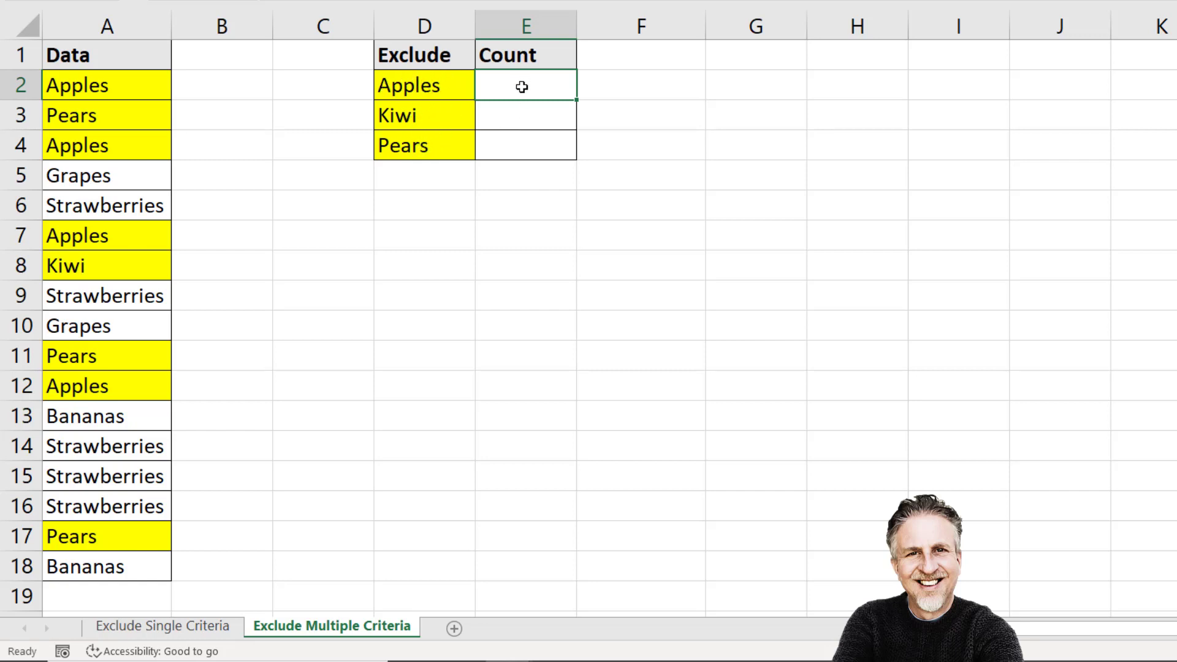
{"action": "type", "text": "=cou"}
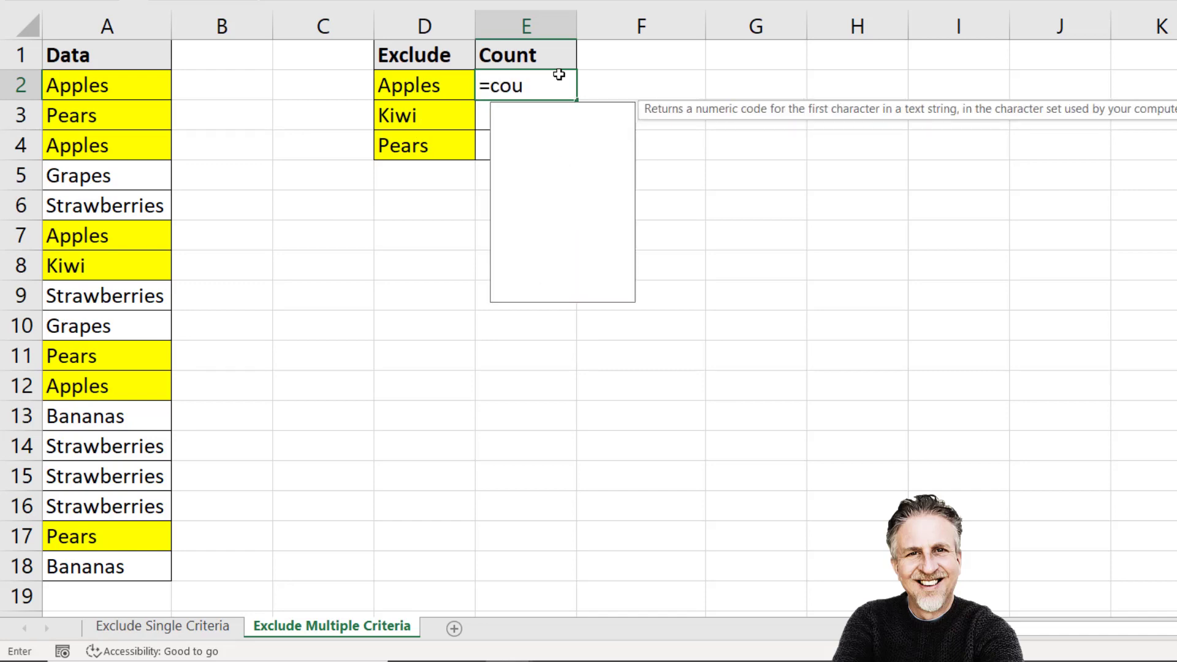
{"action": "type", "text": "nti"}
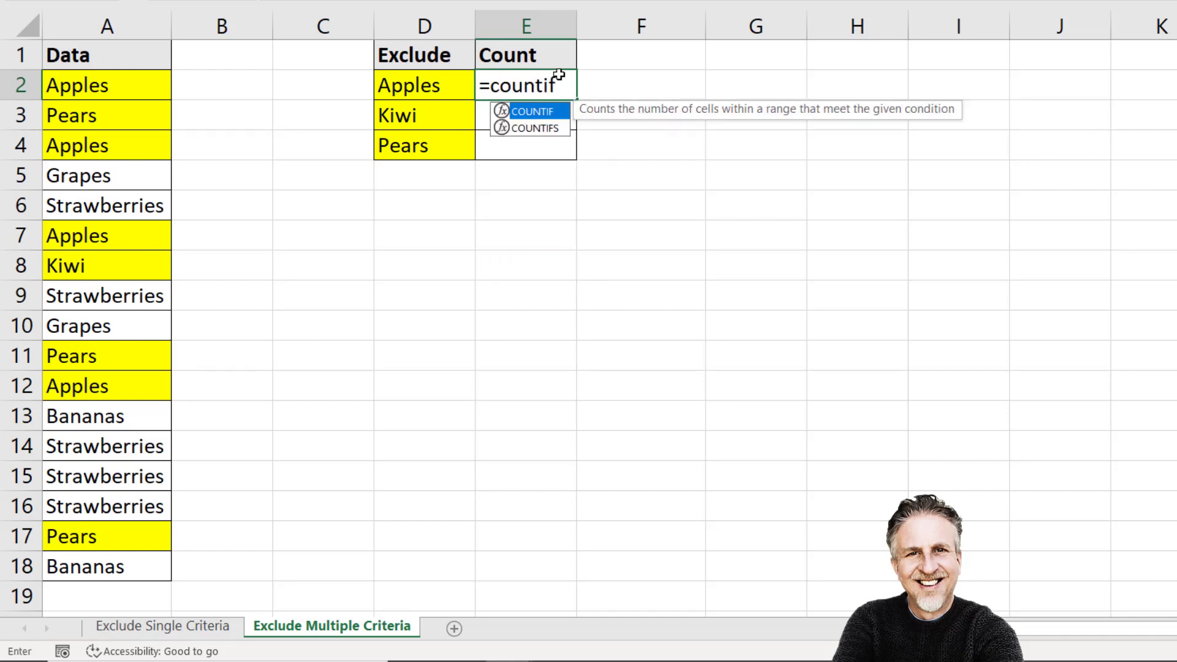
{"action": "type", "text": "f"}
{"action": "double_click", "coordinate": [552, 127]}
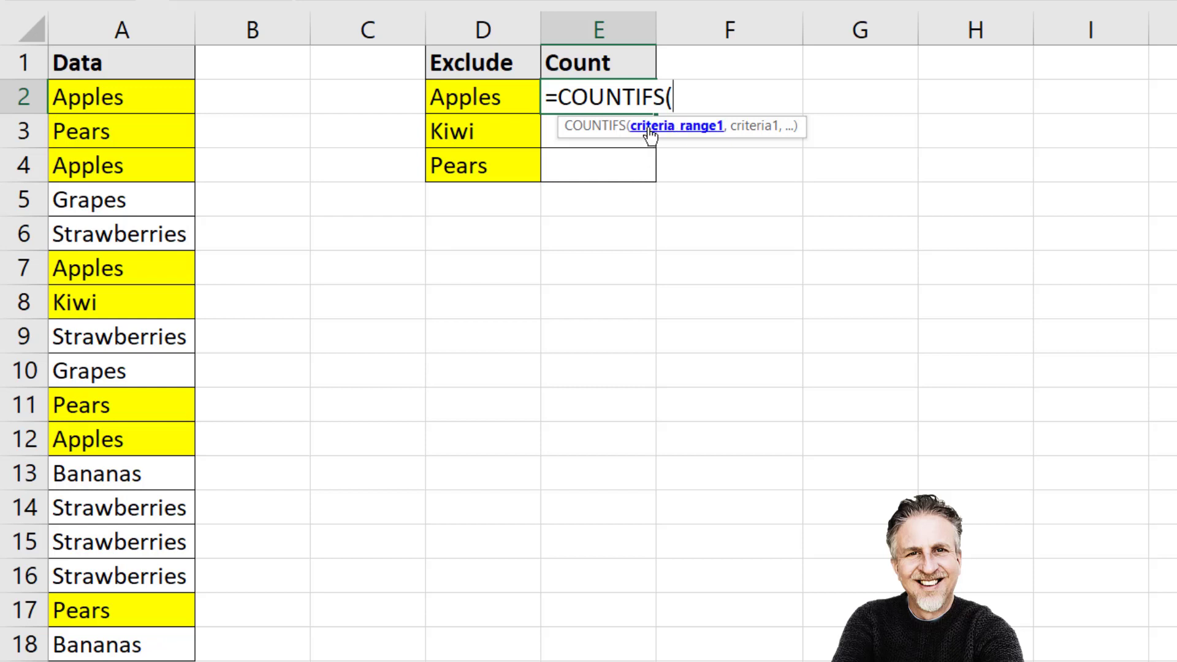
{"action": "left_click_drag", "start_coordinate": [136, 97], "coordinate": [126, 638]}
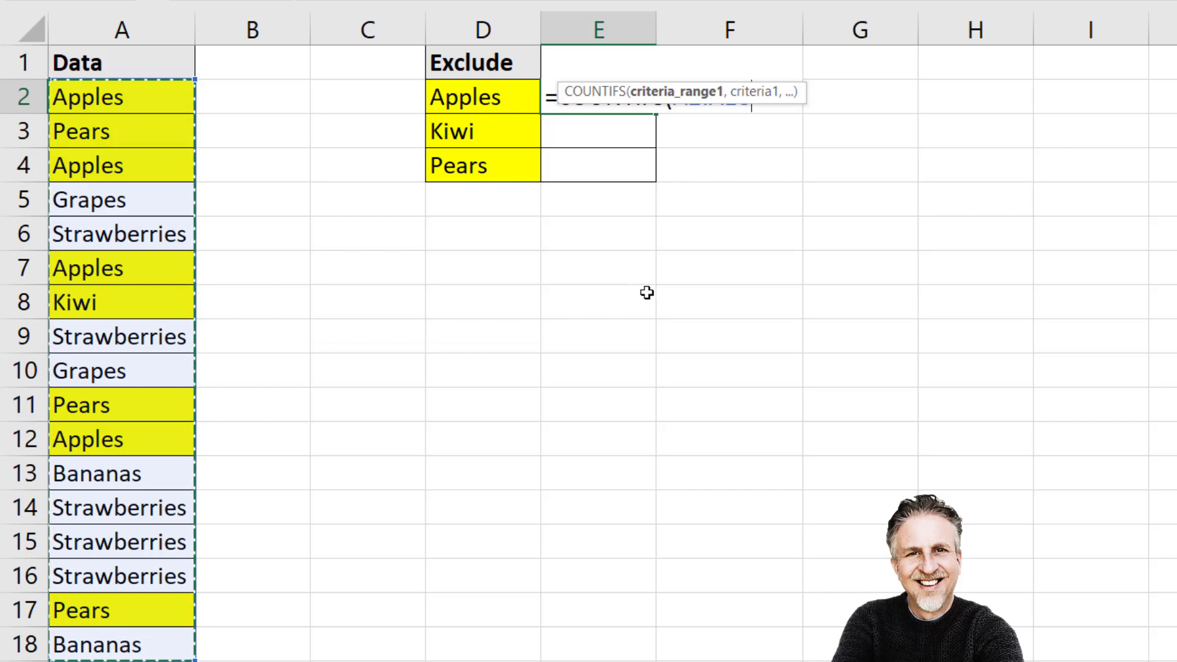
{"action": "type", "text": ","}
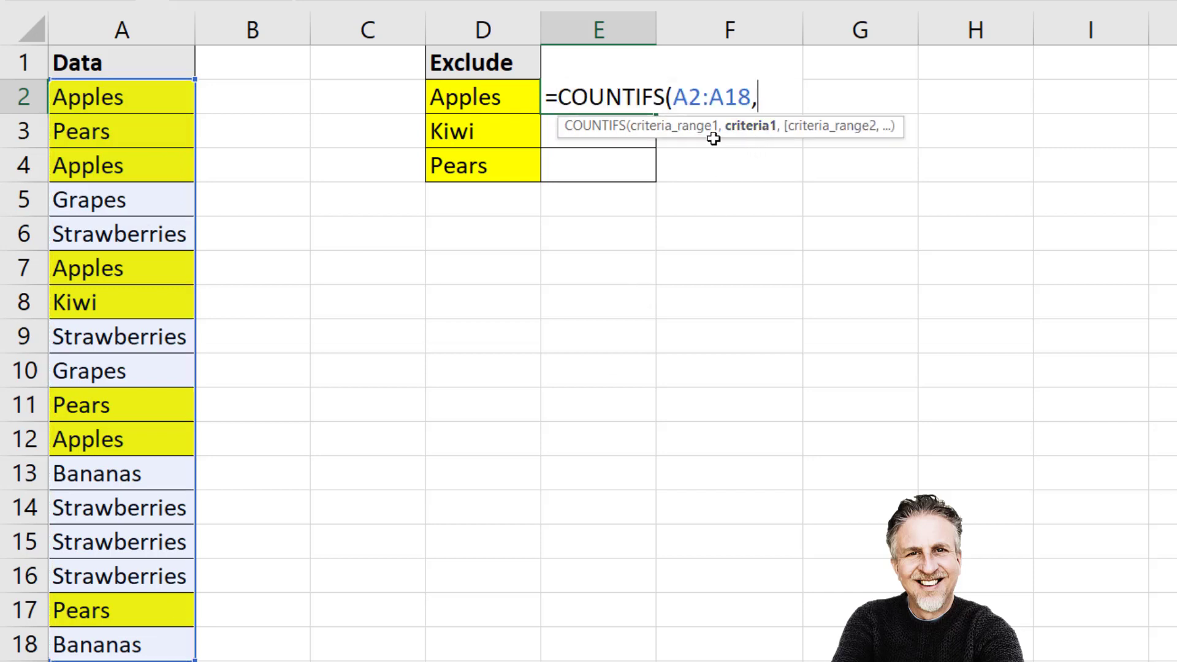
{"action": "type", "text": "\"<>\"&"}
{"action": "left_click", "coordinate": [491, 103]}
- Add two more A2:A18 criteria excluding D3 (Kiwi) and D4 (Pears) and close the COUNTIFS
{"action": "type", "text": ","}
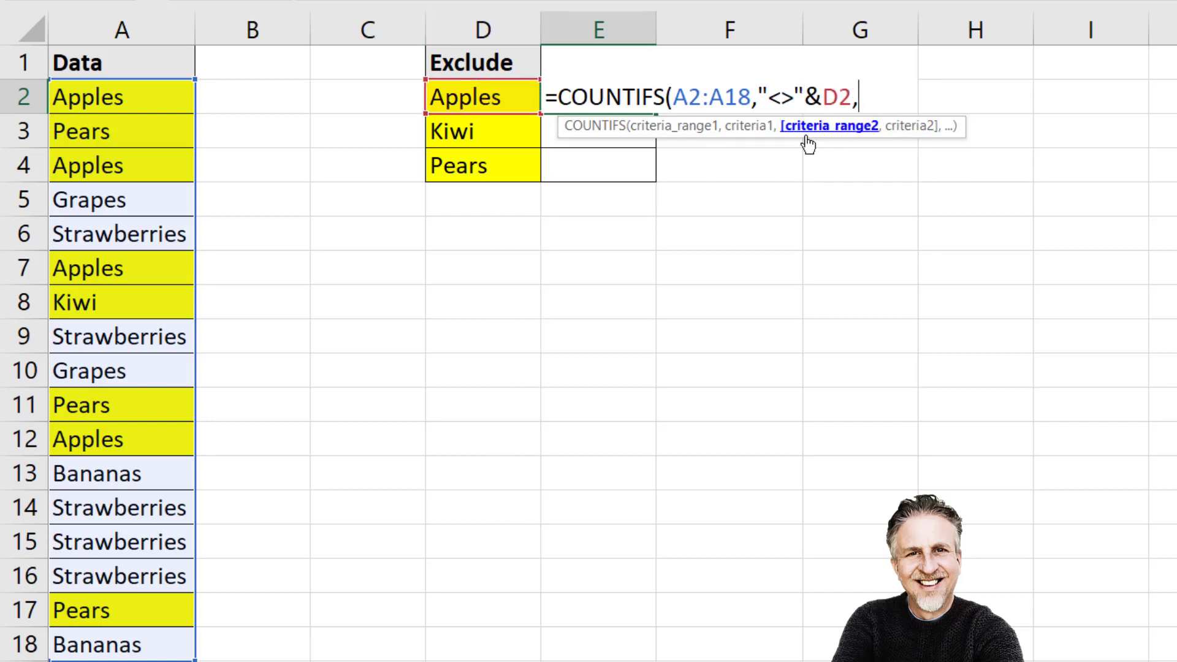
{"action": "left_click_drag", "start_coordinate": [152, 97], "coordinate": [127, 641]}
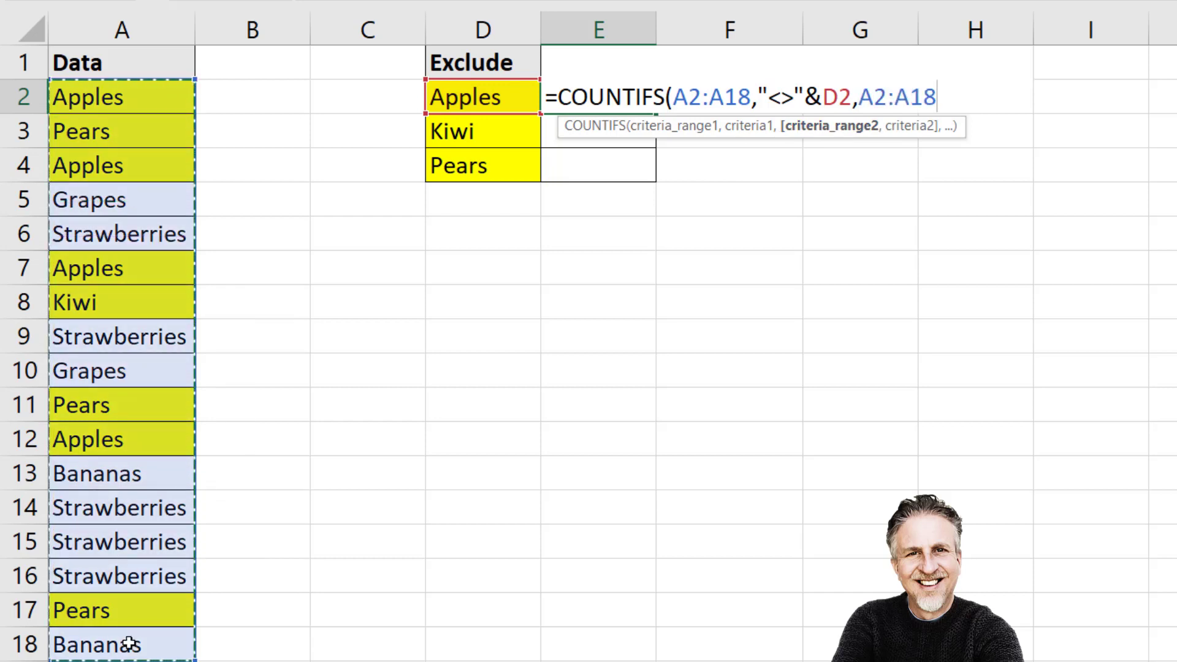
{"action": "type", "text": ","}
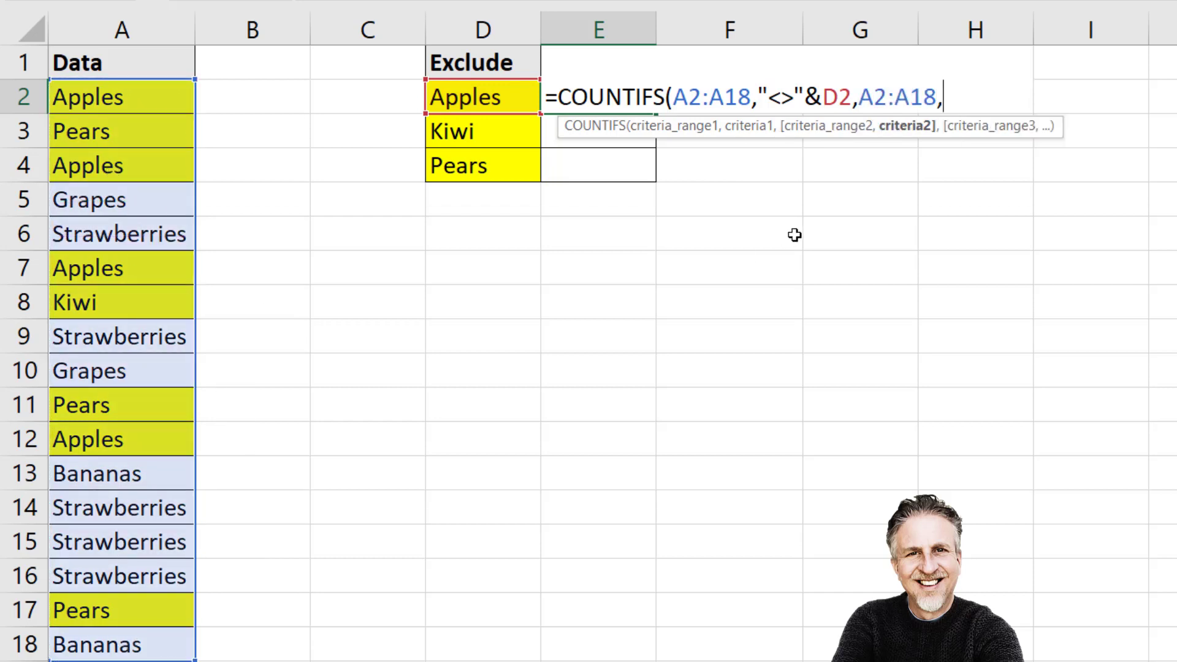
{"action": "type", "text": "\"<>\"&"}
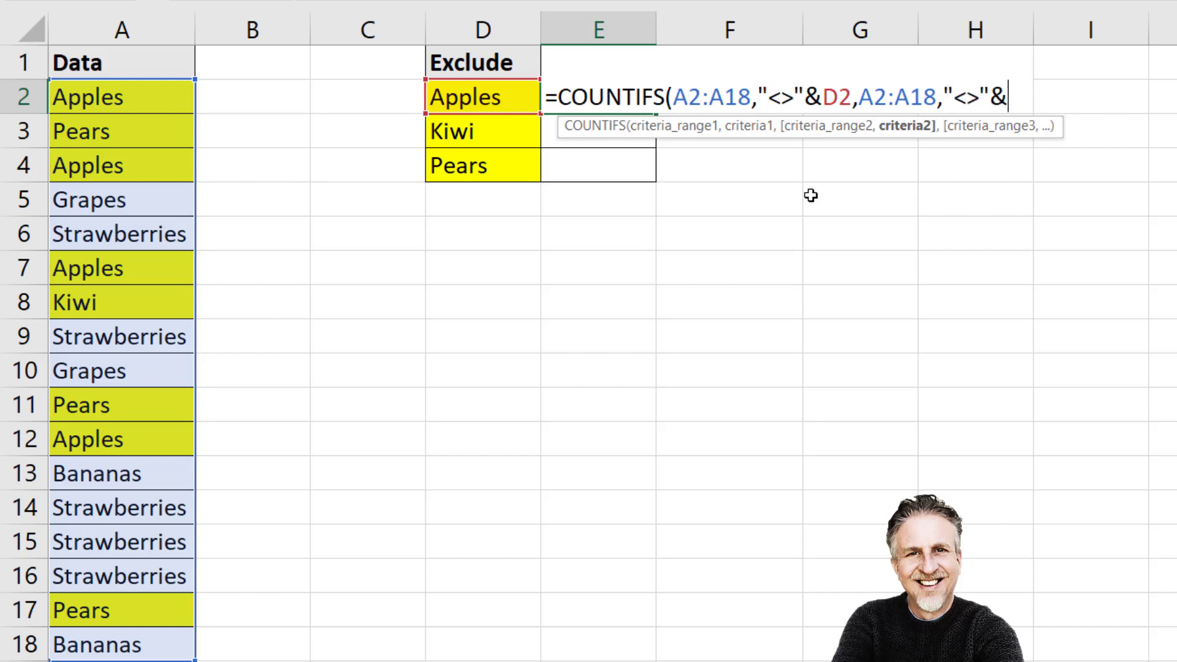
{"action": "left_click", "coordinate": [501, 134]}
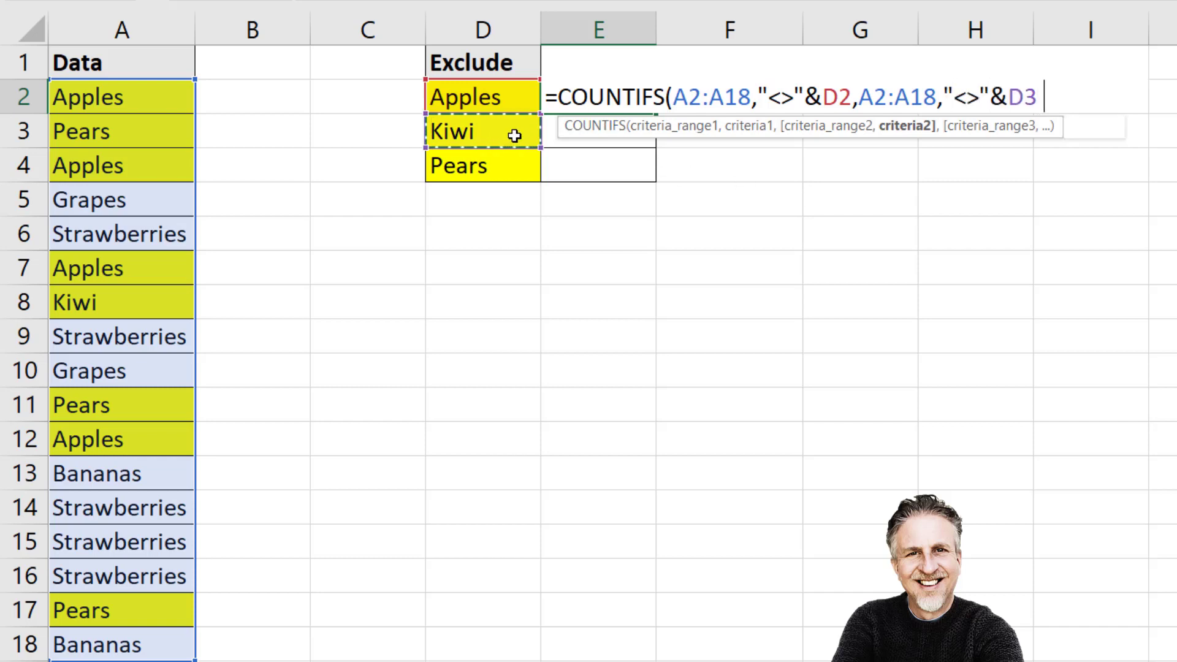
{"action": "type", "text": ","}
{"action": "left_click_drag", "start_coordinate": [166, 100], "coordinate": [158, 641]}
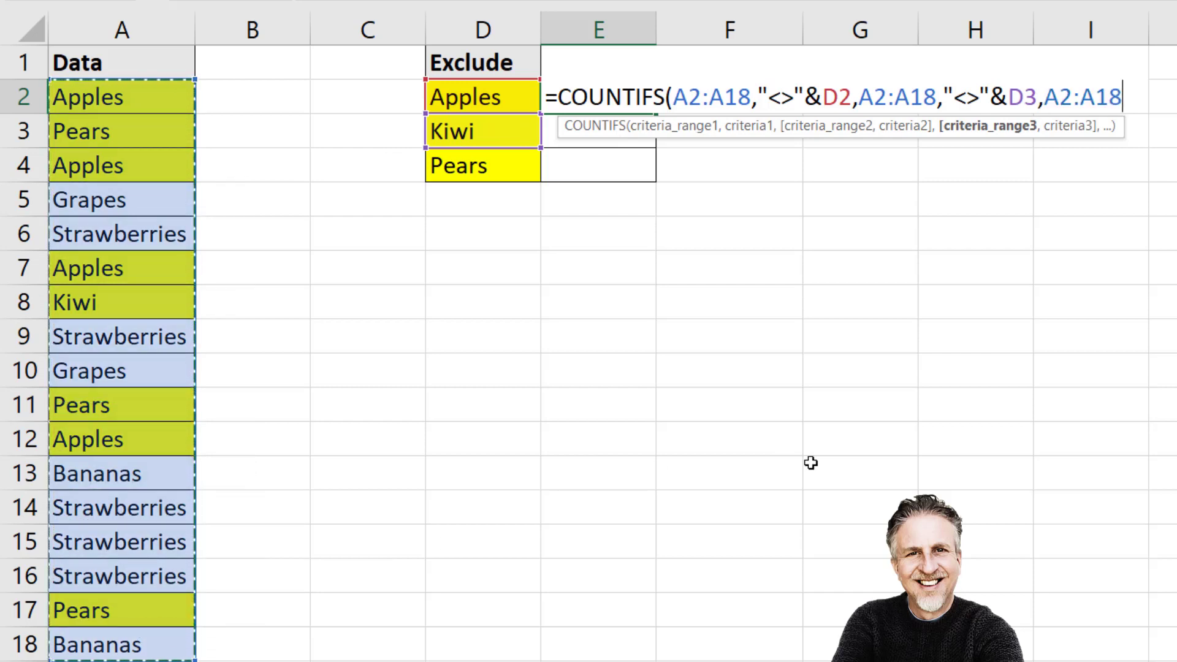
{"action": "type", "text": ","}
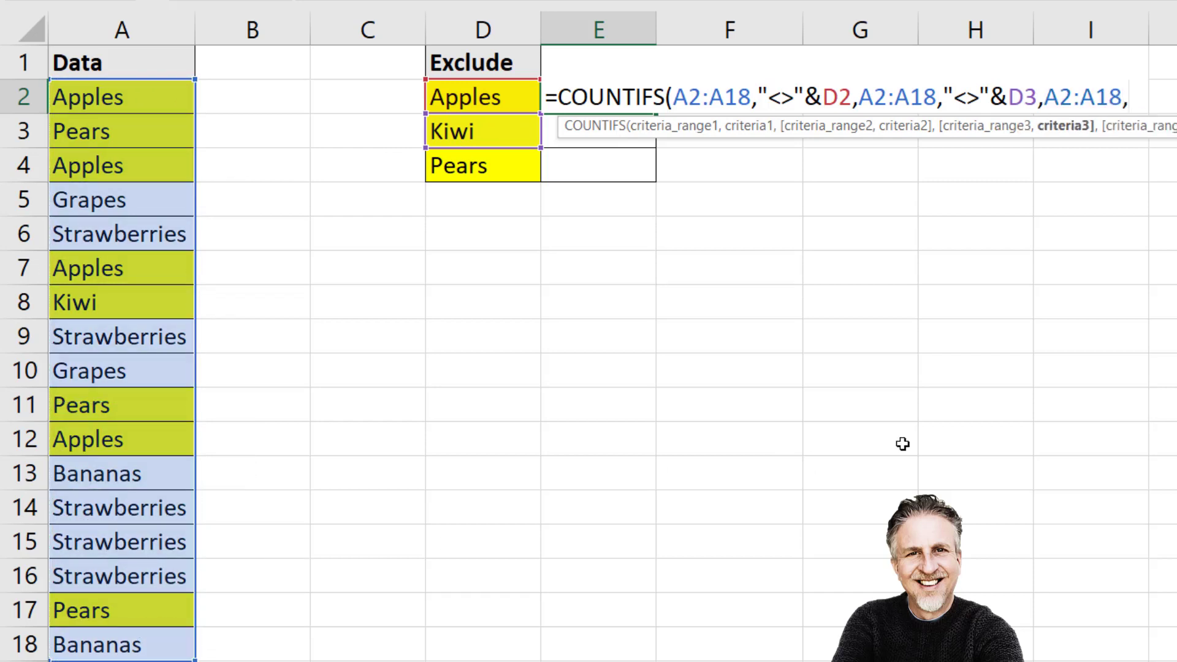
{"action": "type", "text": "\"<>\"&"}
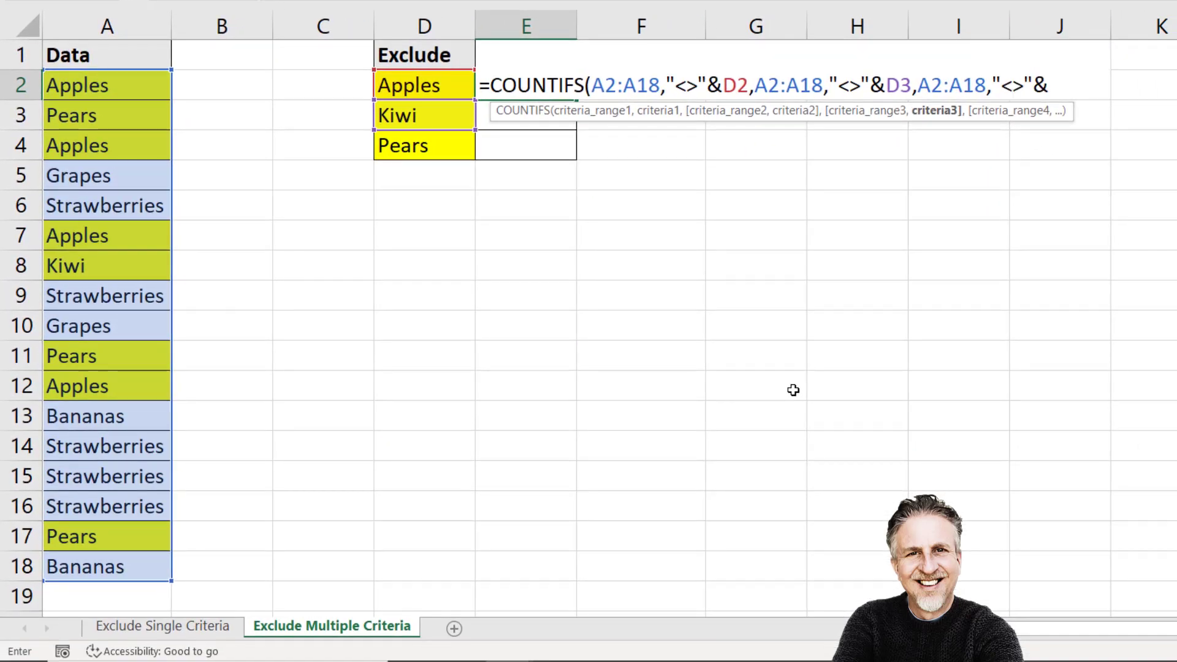
{"action": "left_click", "coordinate": [441, 138]}
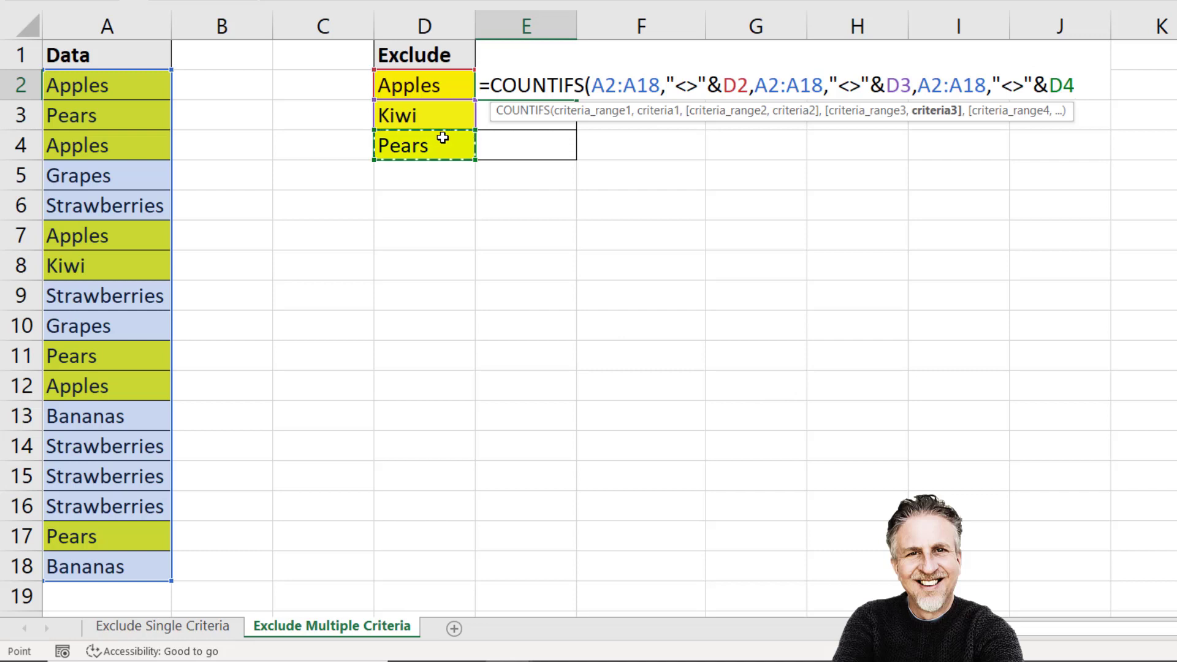
{"action": "type", "text": ")"}
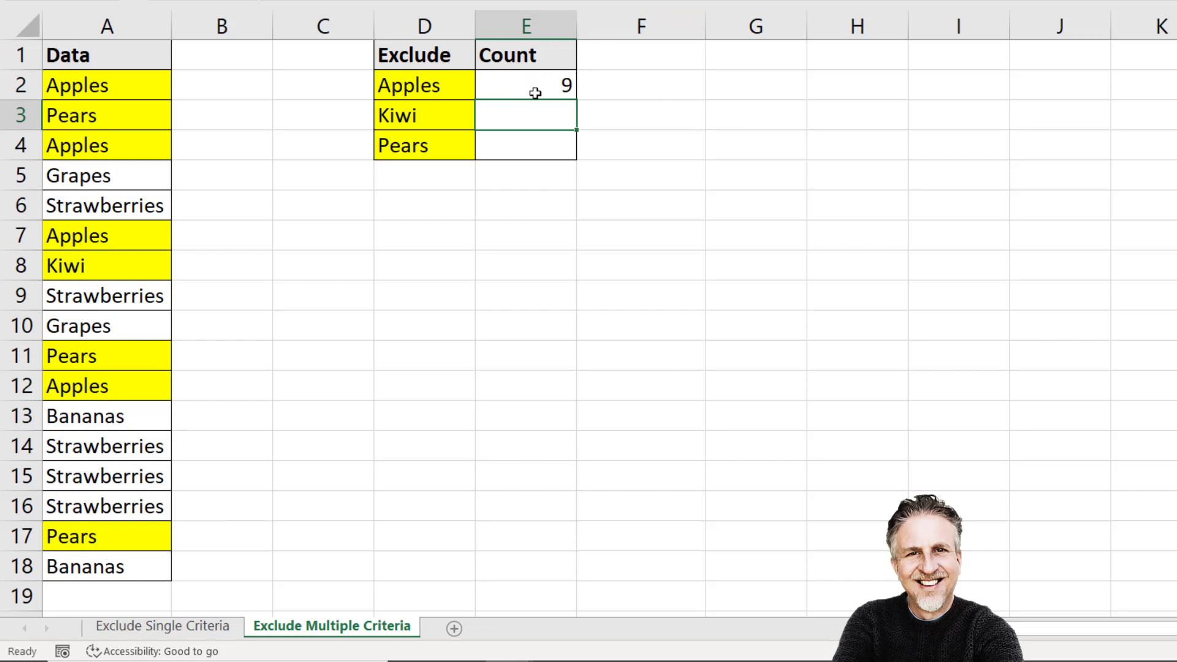
- Enter =MATCH(A2:A18,D2:D4,0) in F2 so positions or #N/A spill down F2:F18
{"action": "left_click", "coordinate": [663, 86]}
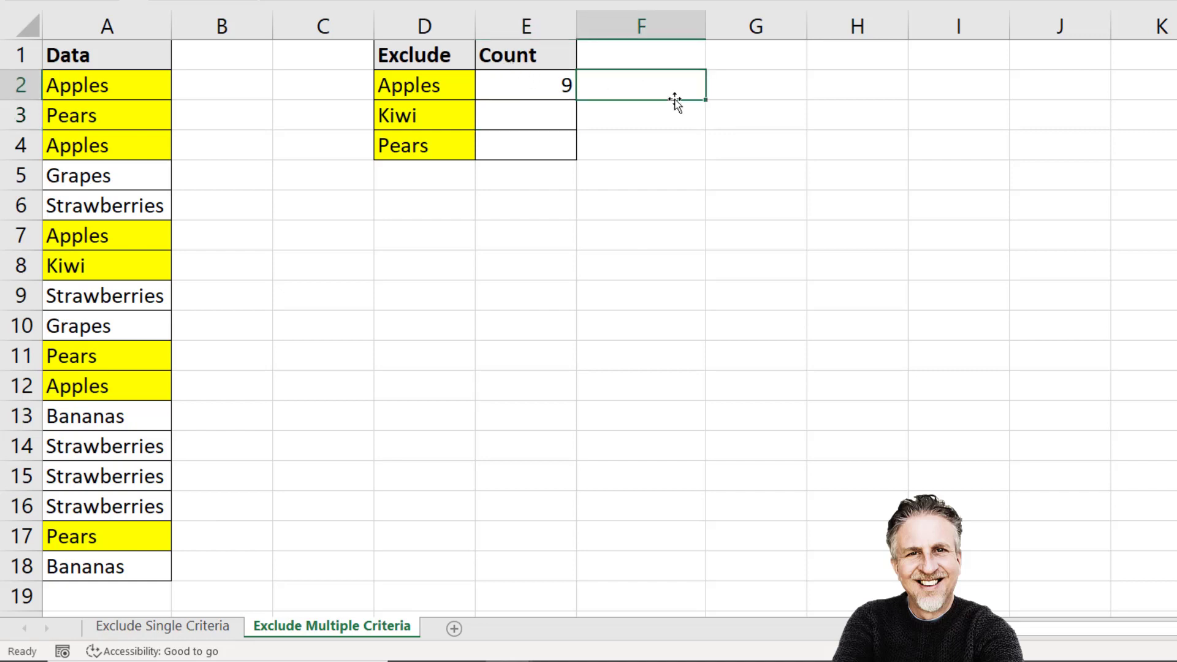
{"action": "type", "text": "=matc"}
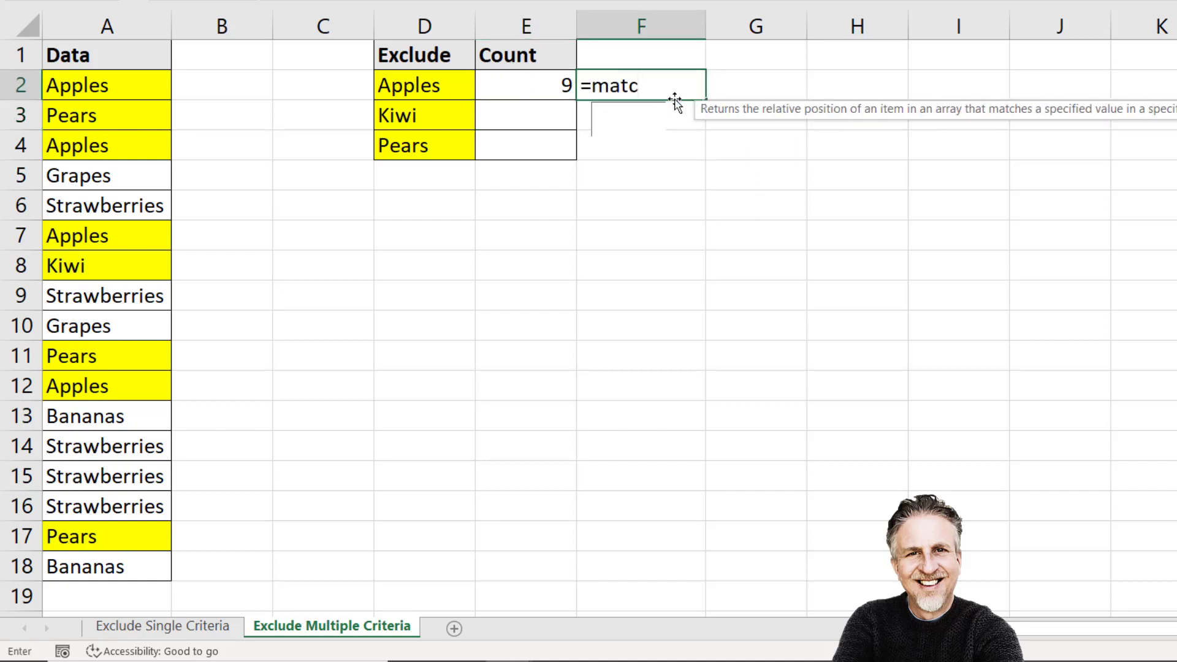
{"action": "type", "text": "h("}
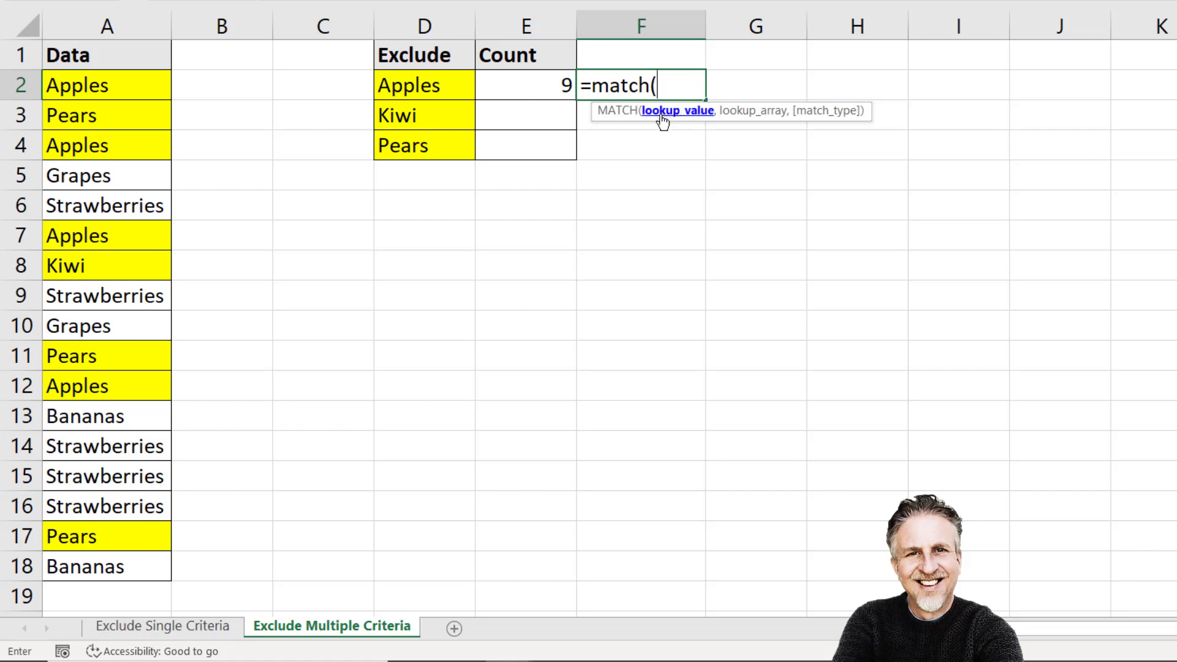
{"action": "left_click_drag", "start_coordinate": [142, 79], "coordinate": [123, 565]}
{"action": "type", "text": ","}
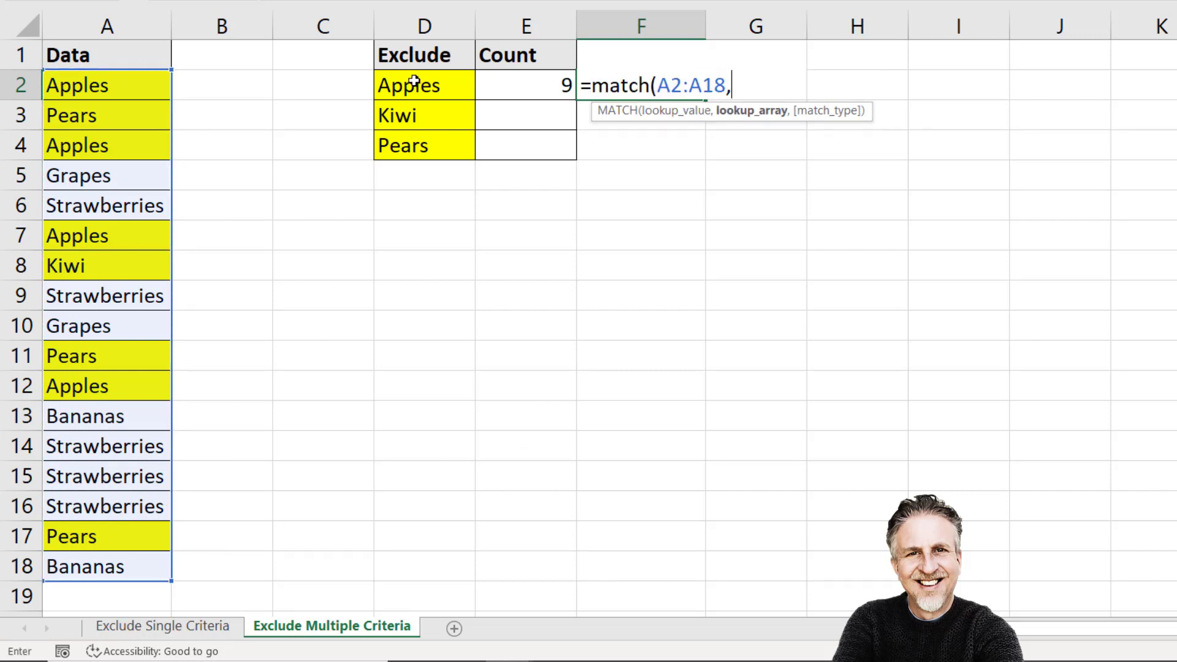
{"action": "left_click_drag", "start_coordinate": [414, 80], "coordinate": [412, 146]}
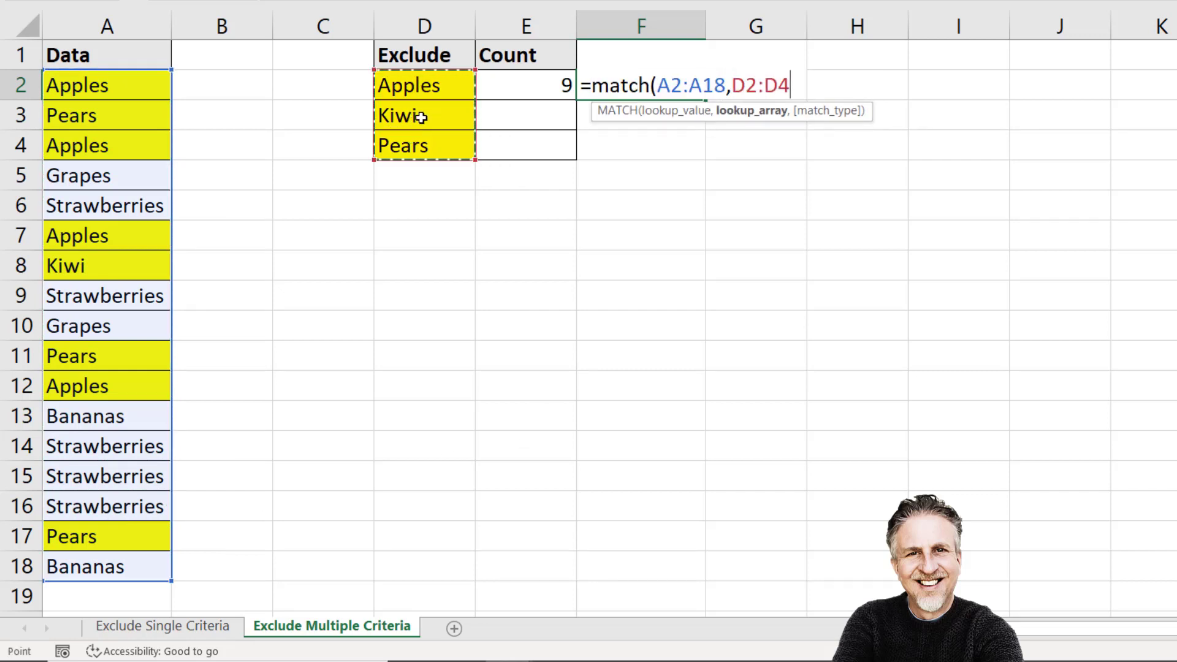
{"action": "type", "text": ","}
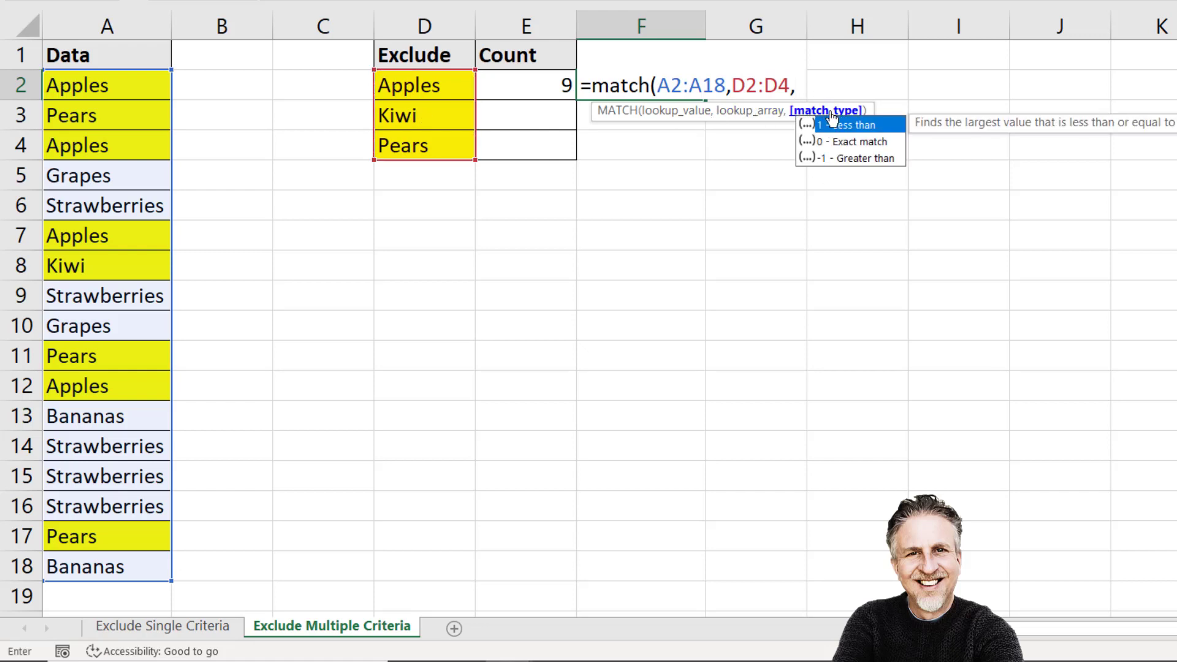
{"action": "double_click", "coordinate": [845, 141]}
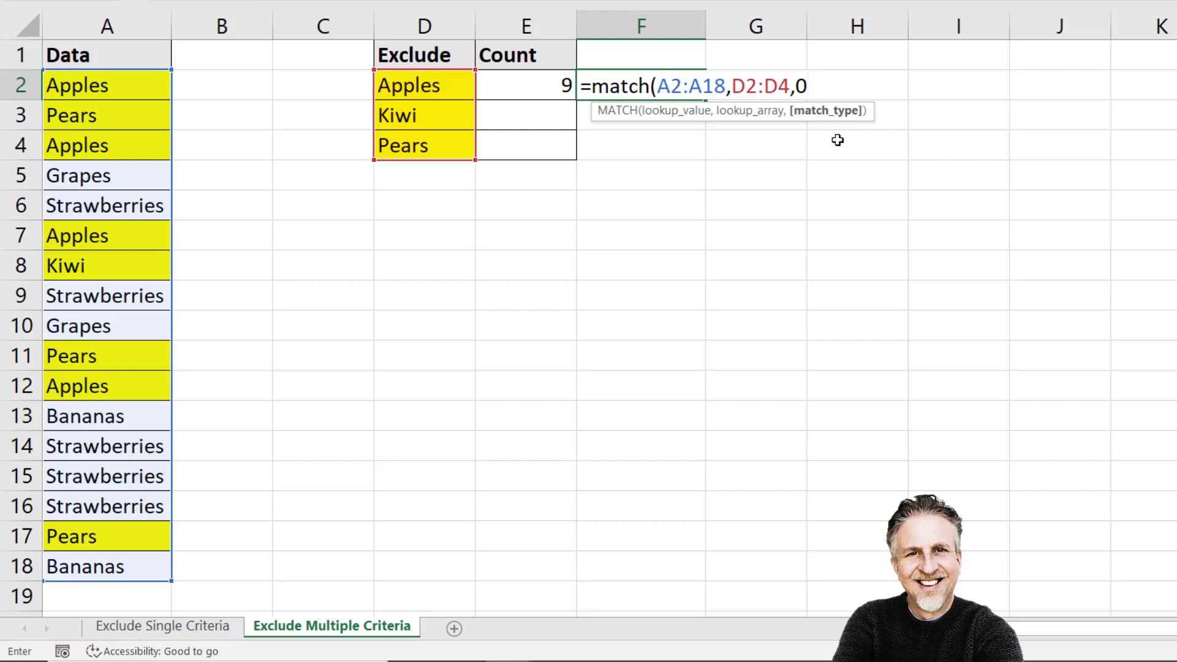
{"action": "type", "text": ")"}
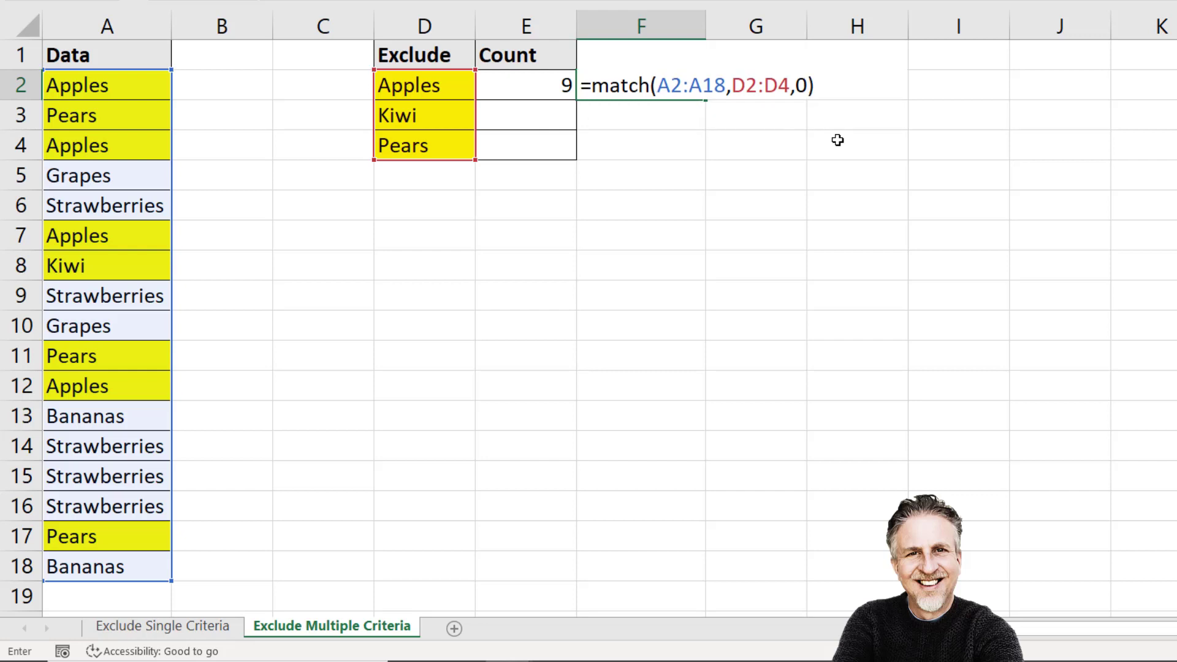
{"action": "key", "text": "Return"}
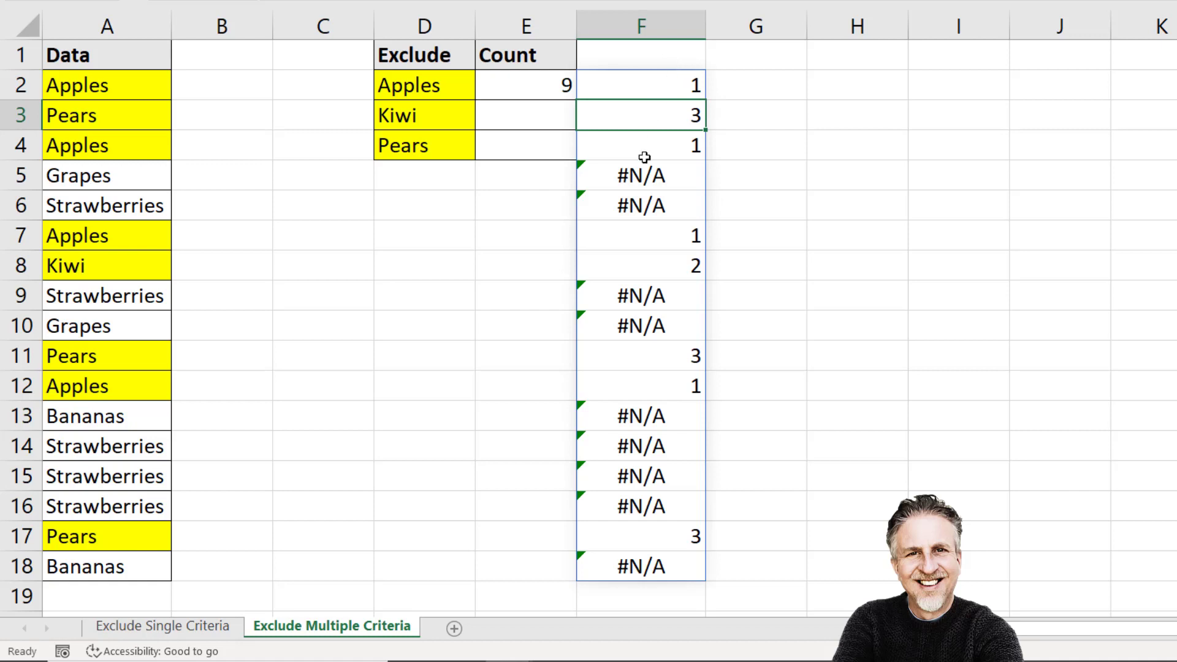
{"action": "double_click", "coordinate": [661, 85]}
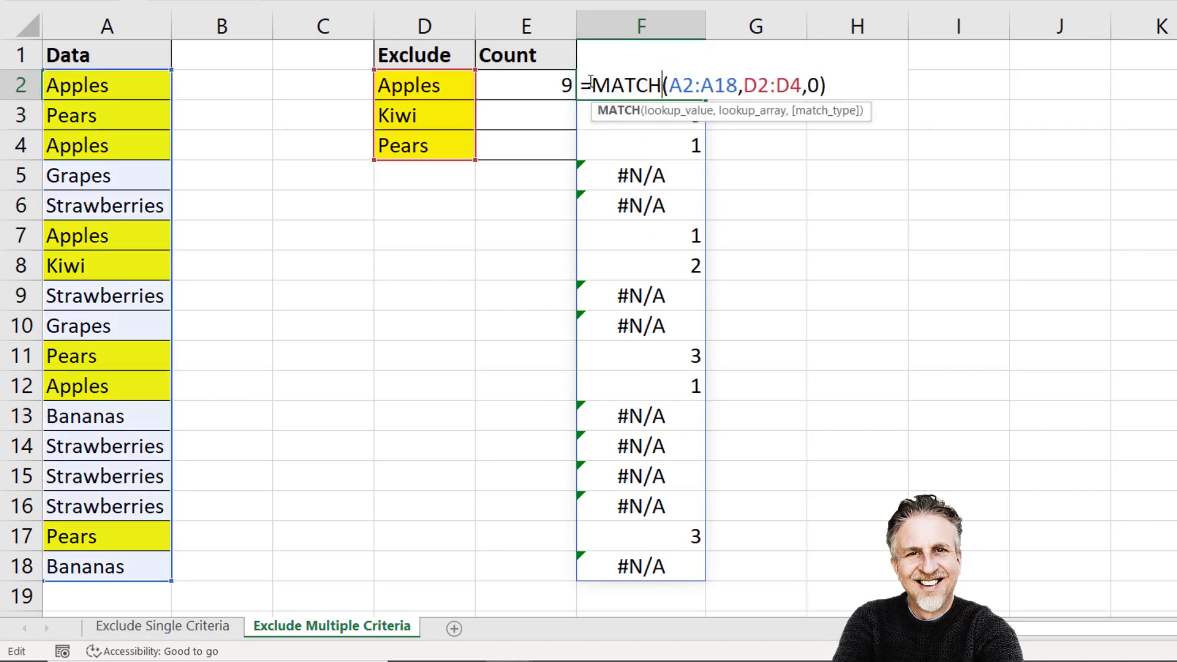
{"action": "left_click_drag", "start_coordinate": [592, 85], "coordinate": [879, 77]}
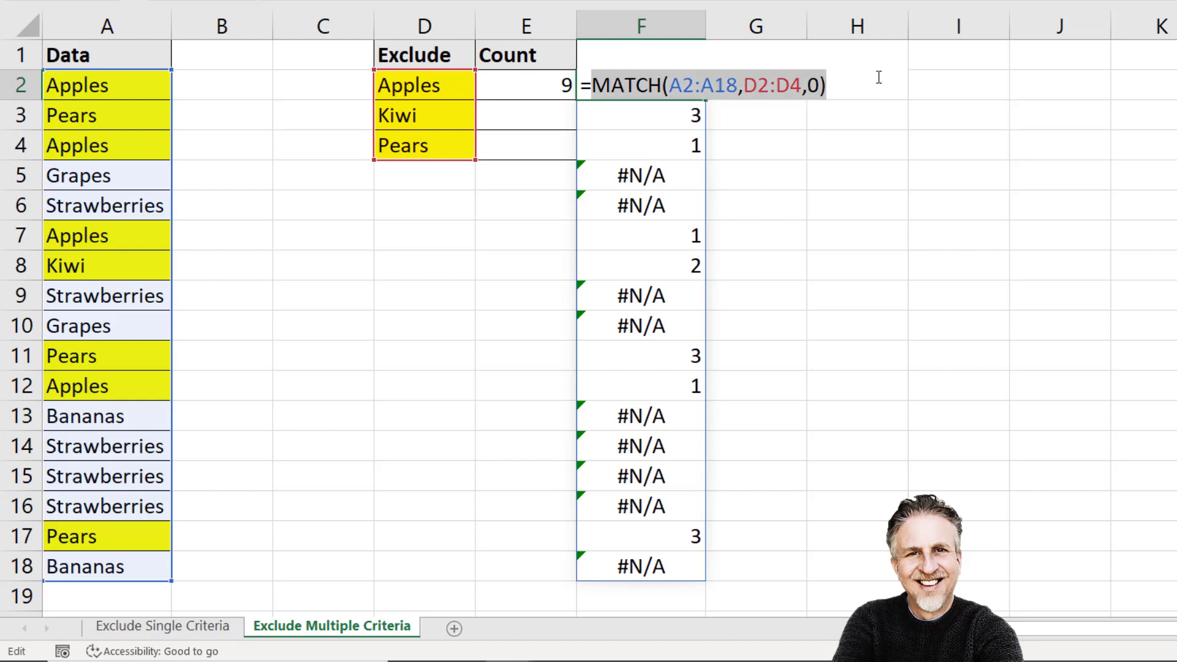
{"action": "key", "text": "F9"}
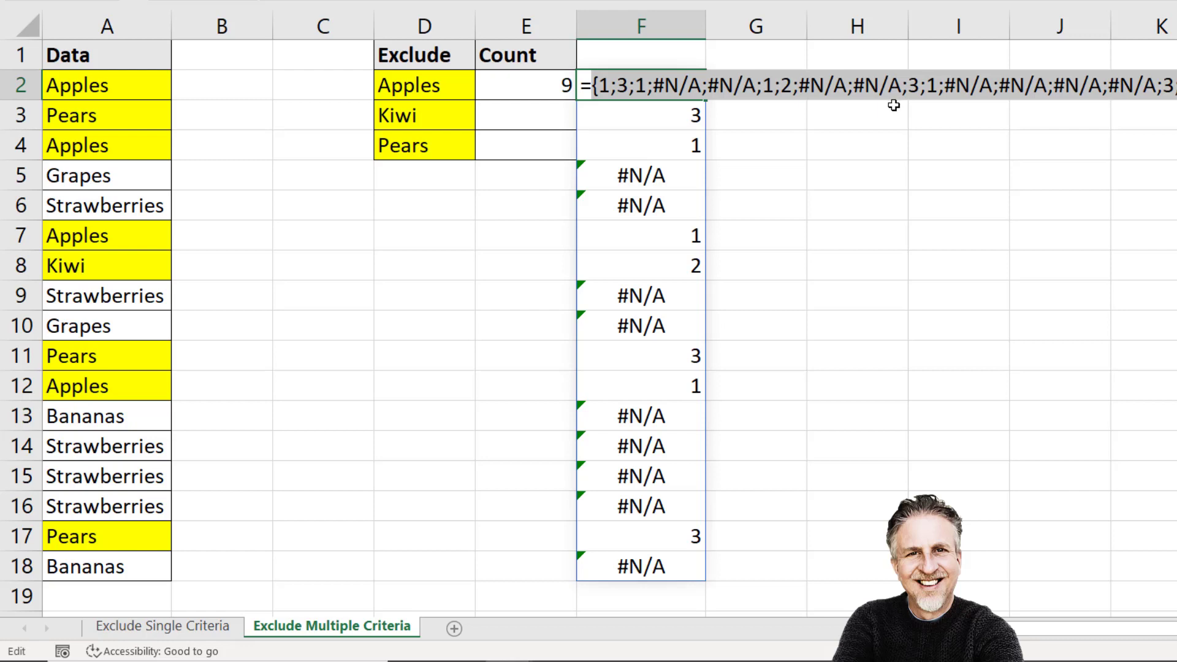
{"action": "key", "text": "ctrl+z"}
{"action": "key", "text": "Return"}
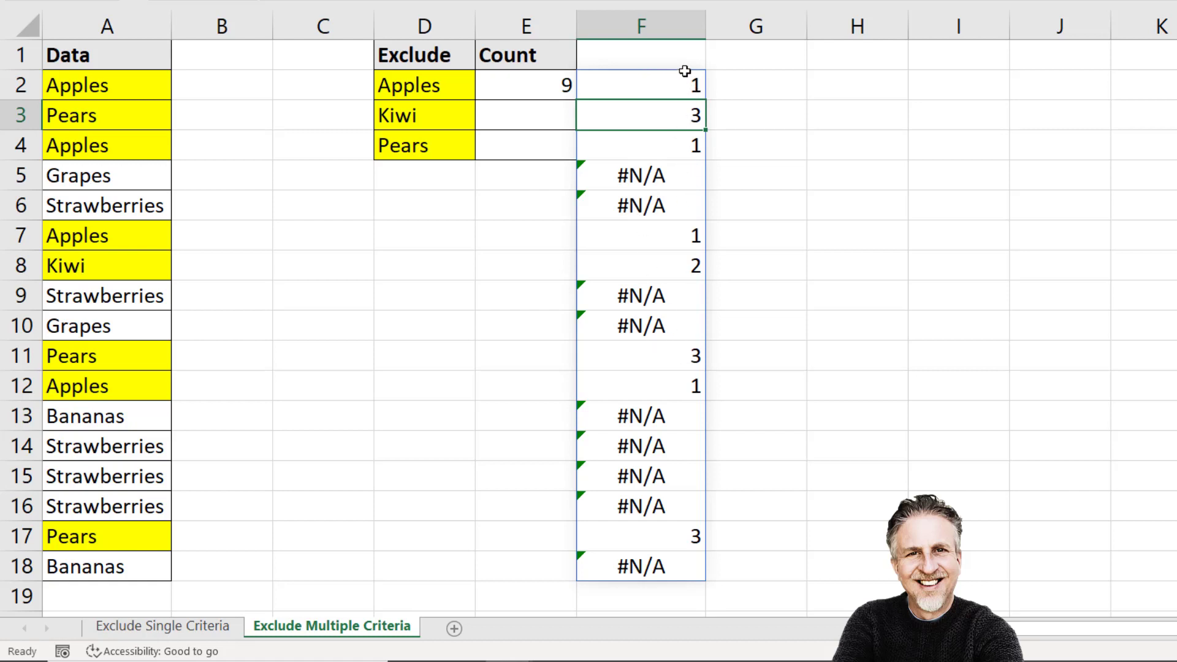
- Wrap F2's MATCH in ISNA, giving =ISNA(MATCH(A2:A18,D2:D4,0))
{"action": "left_click", "coordinate": [681, 80]}
{"action": "double_click", "coordinate": [682, 84]}
{"action": "left_click", "coordinate": [595, 85]}
{"action": "type", "text": "IS"}
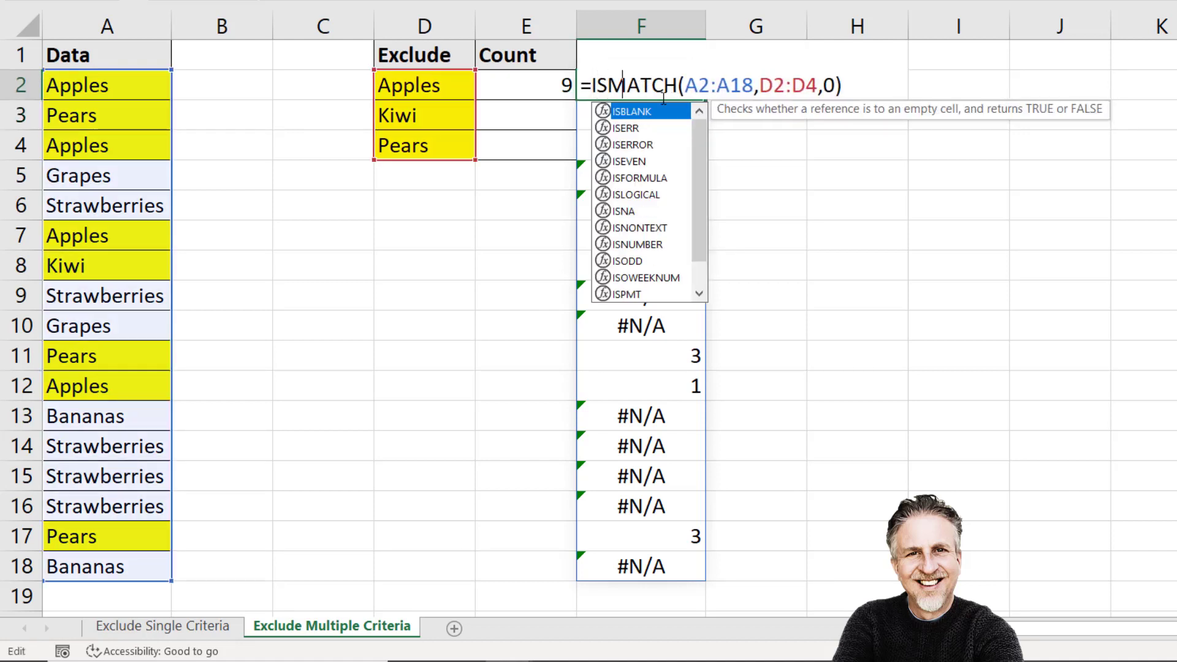
{"action": "type", "text": "NA("}
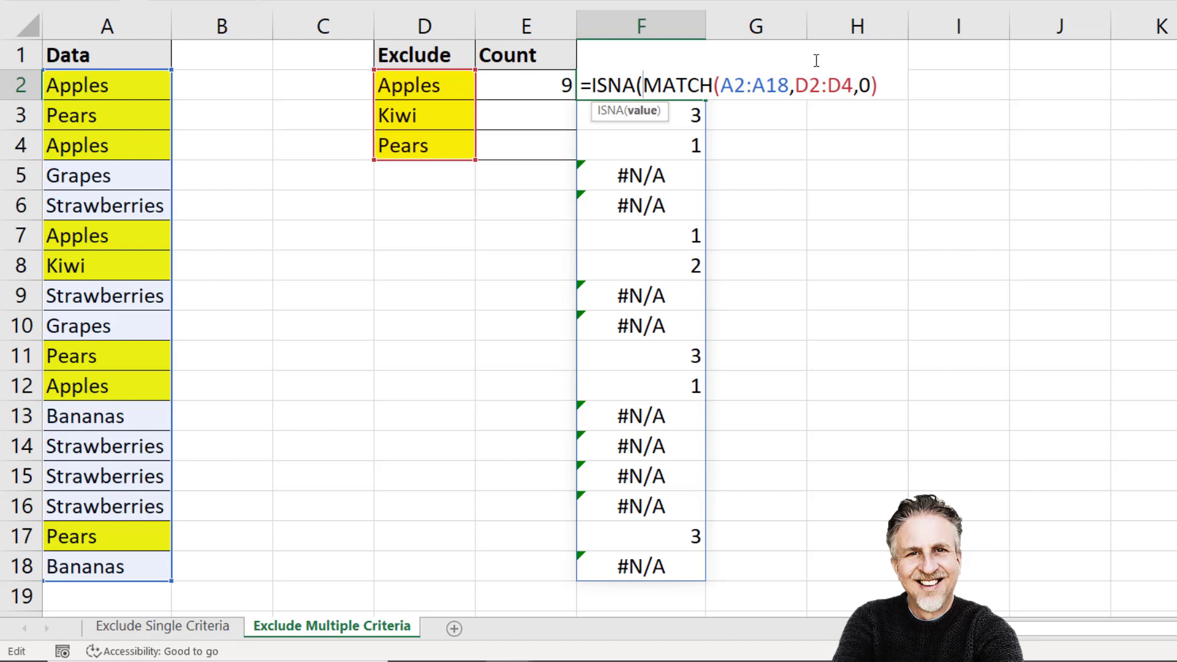
{"action": "left_click", "coordinate": [900, 86]}
{"action": "type", "text": ")"}
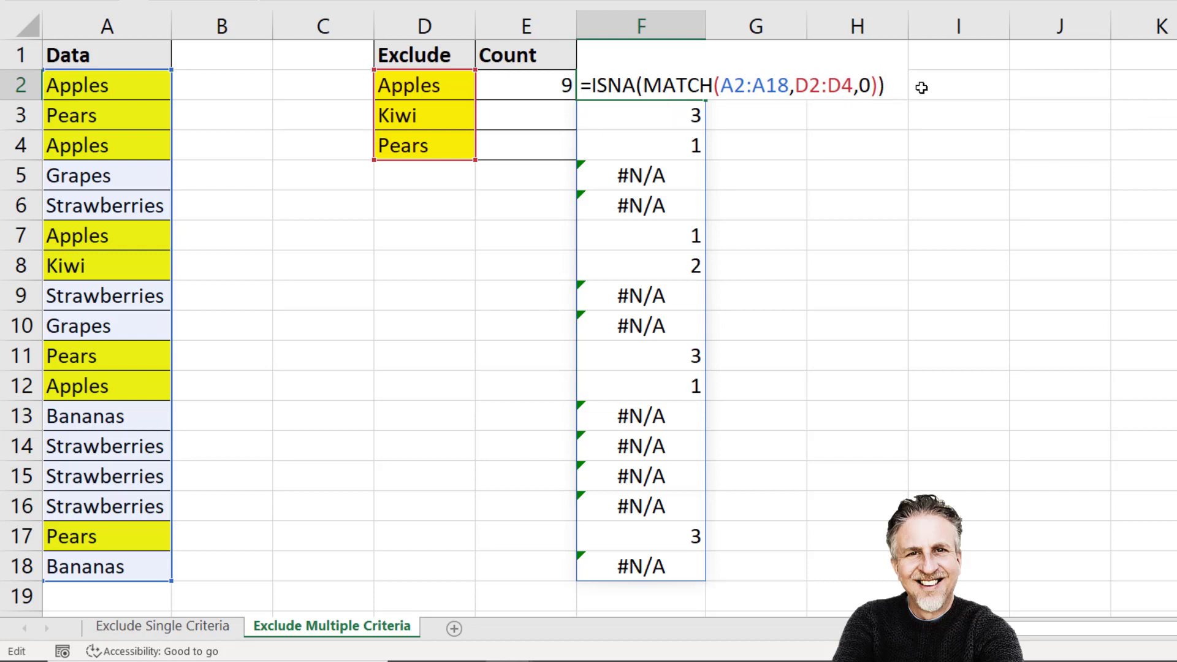
{"action": "key", "text": "Return"}
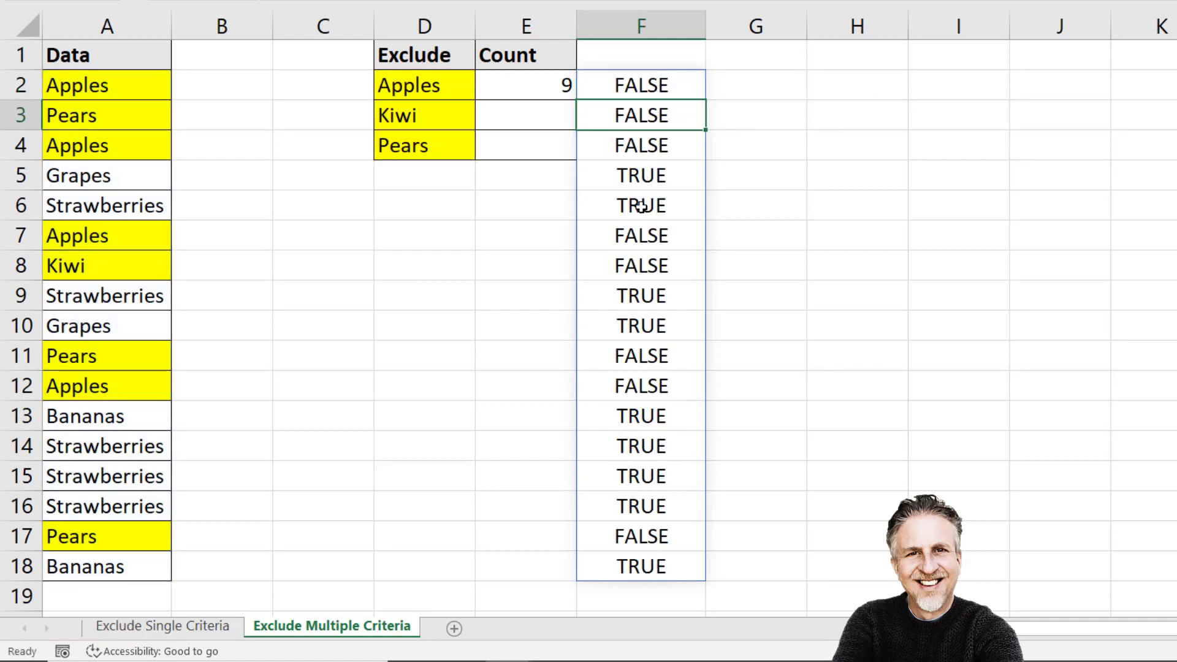
- Evaluate the ISNA expression with F9 to view its TRUE/FALSE array, then undo
{"action": "double_click", "coordinate": [655, 85]}
{"action": "key", "text": "Left"}
{"action": "key", "text": "Left"}
{"action": "key", "text": "Left"}
{"action": "key", "text": "Left"}
{"action": "left_click_drag", "start_coordinate": [593, 85], "coordinate": [975, 87]}
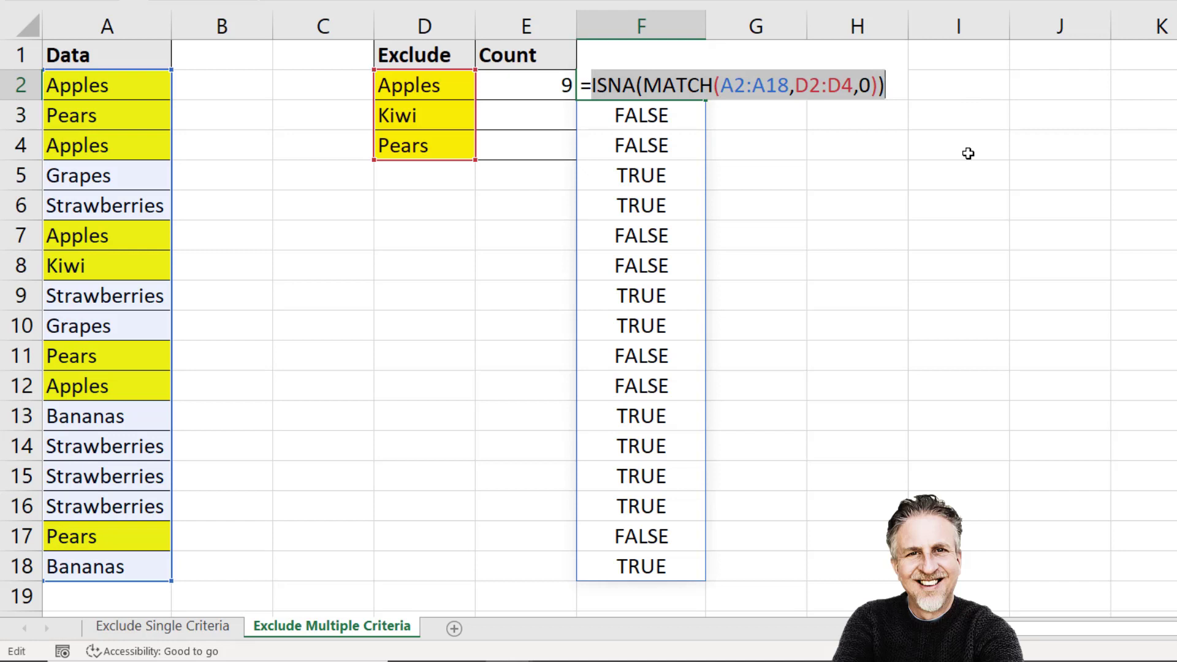
{"action": "key", "text": "F9"}
{"action": "key", "text": "ctrl+z"}
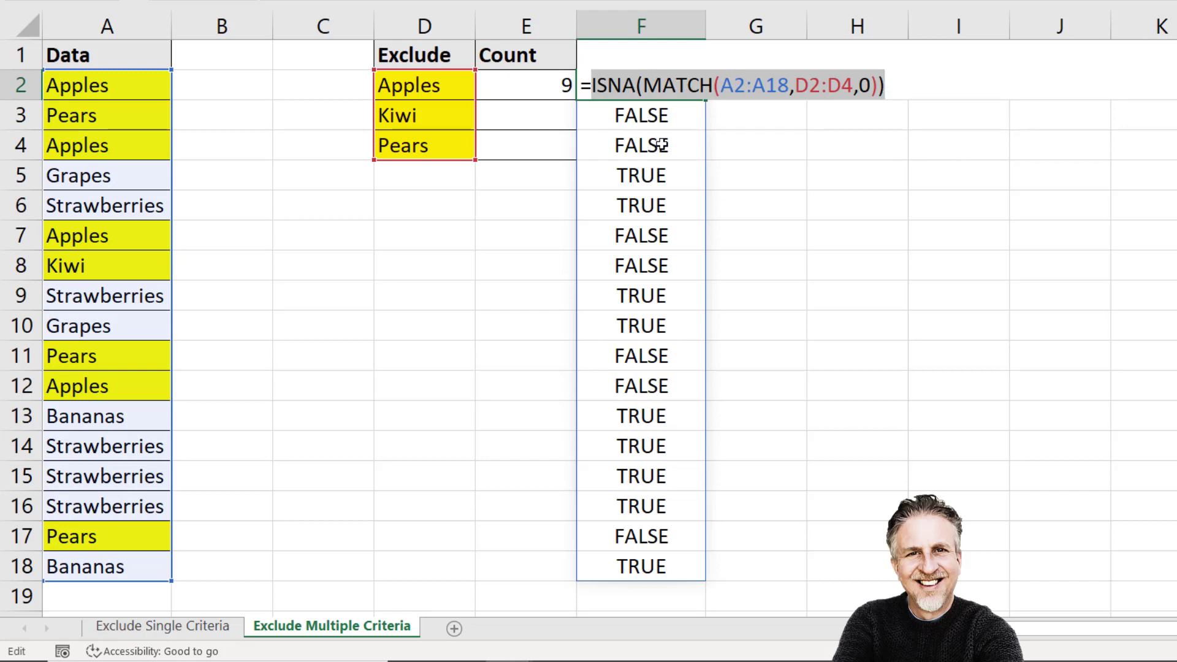
- Append +0 to F2's formula so column F shows 1s and 0s
{"action": "left_click", "coordinate": [889, 87]}
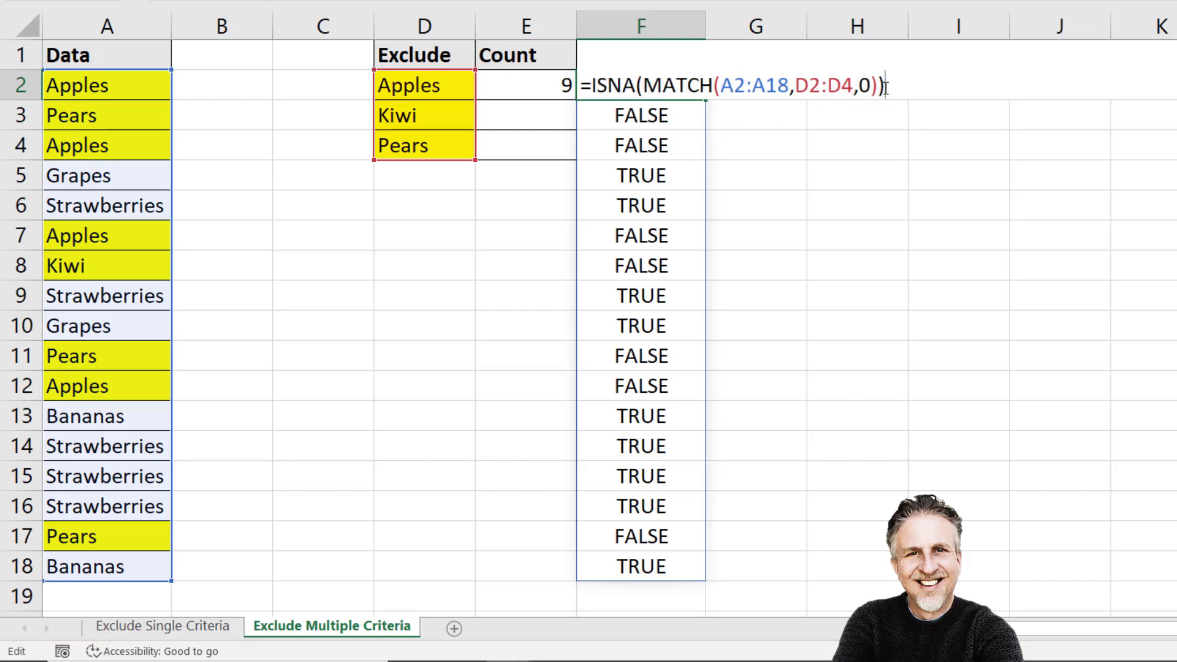
{"action": "type", "text": "+0"}
{"action": "key", "text": "Return"}
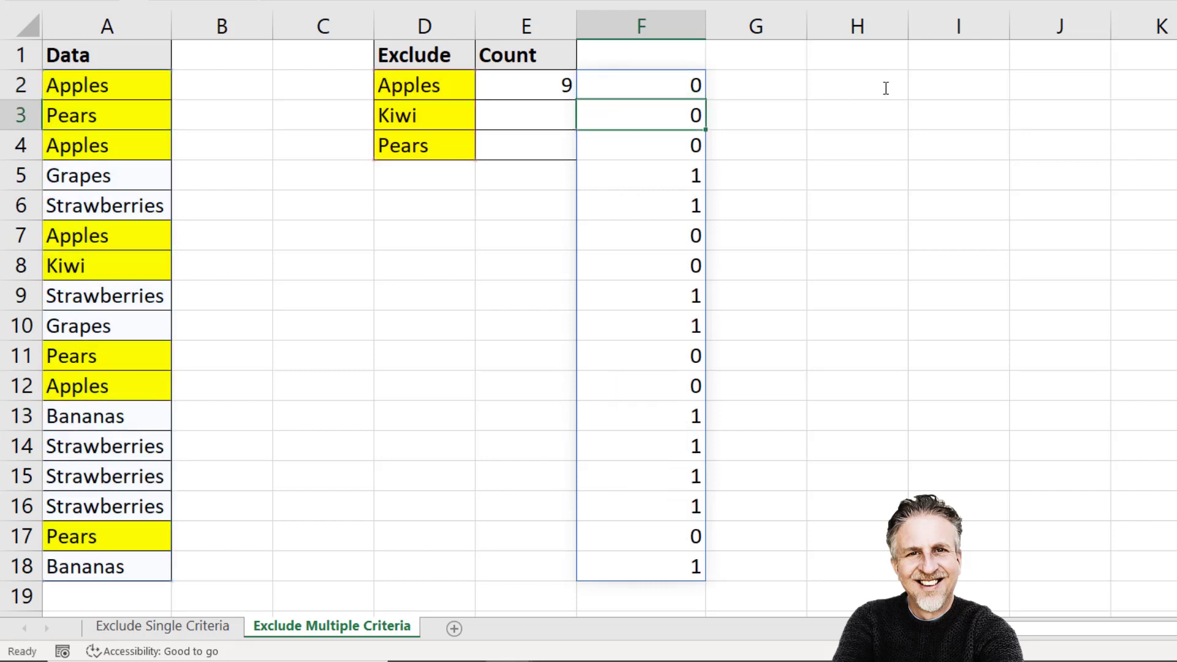
- Wrap F2's formula in SUM, giving =SUM(ISNA(MATCH(A2:A18,D2:D4,0))+0) and a result of 9
{"action": "double_click", "coordinate": [682, 85]}
{"action": "left_click", "coordinate": [592, 86]}
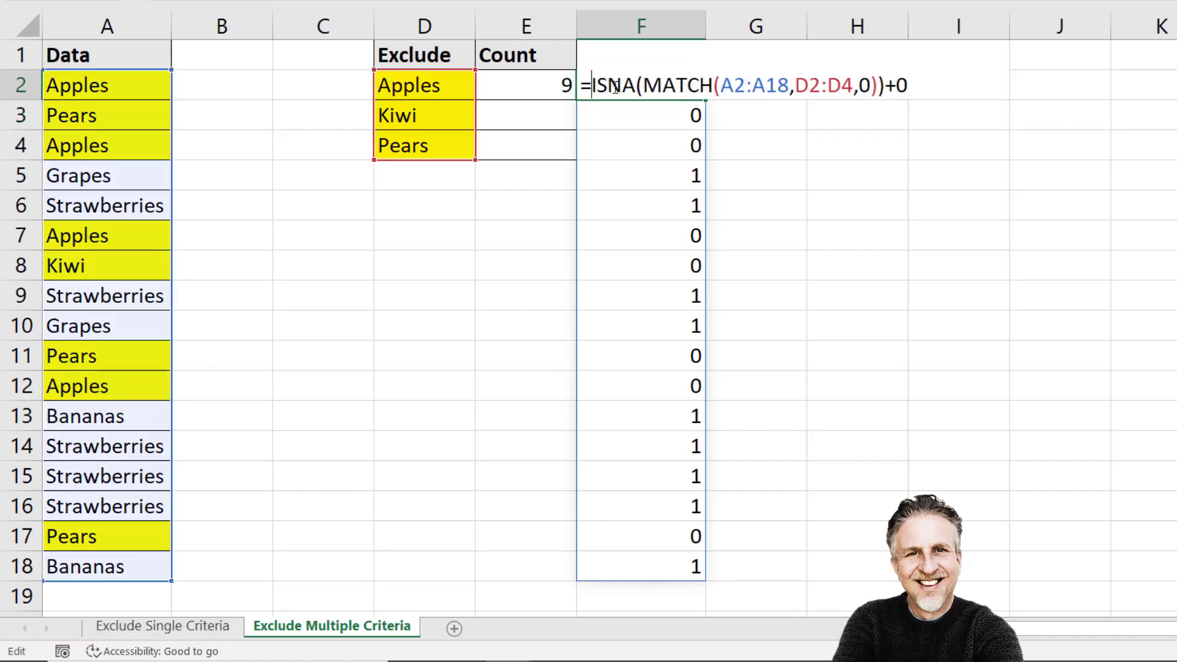
{"action": "type", "text": "sum("}
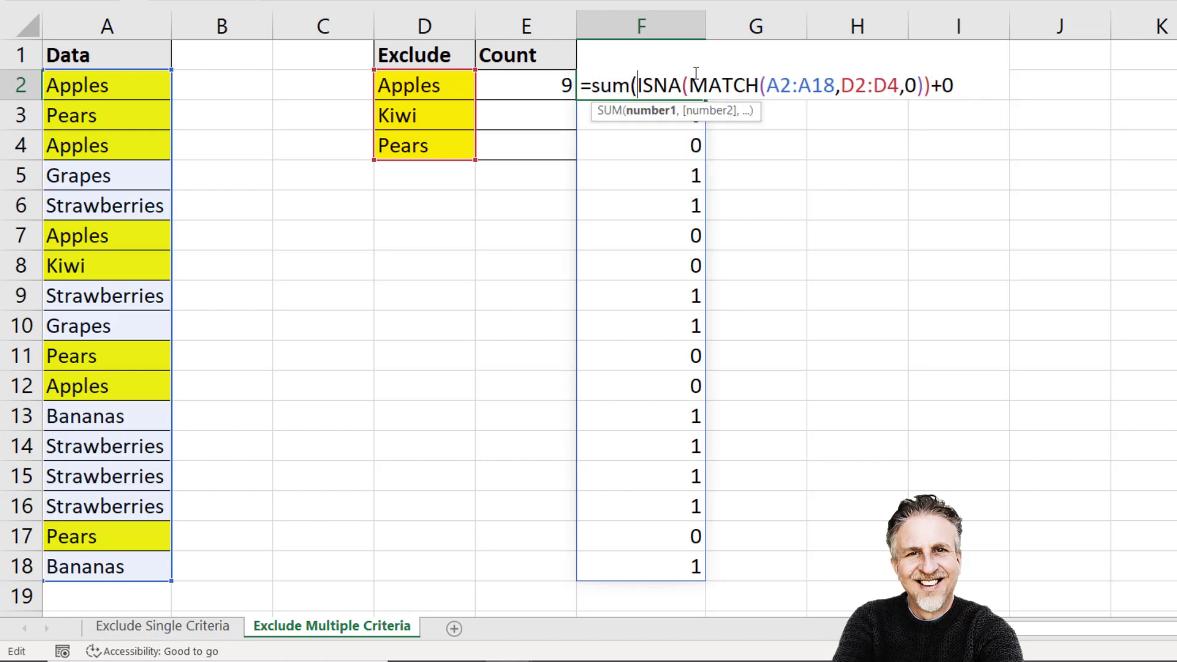
{"action": "type", "text": ")"}
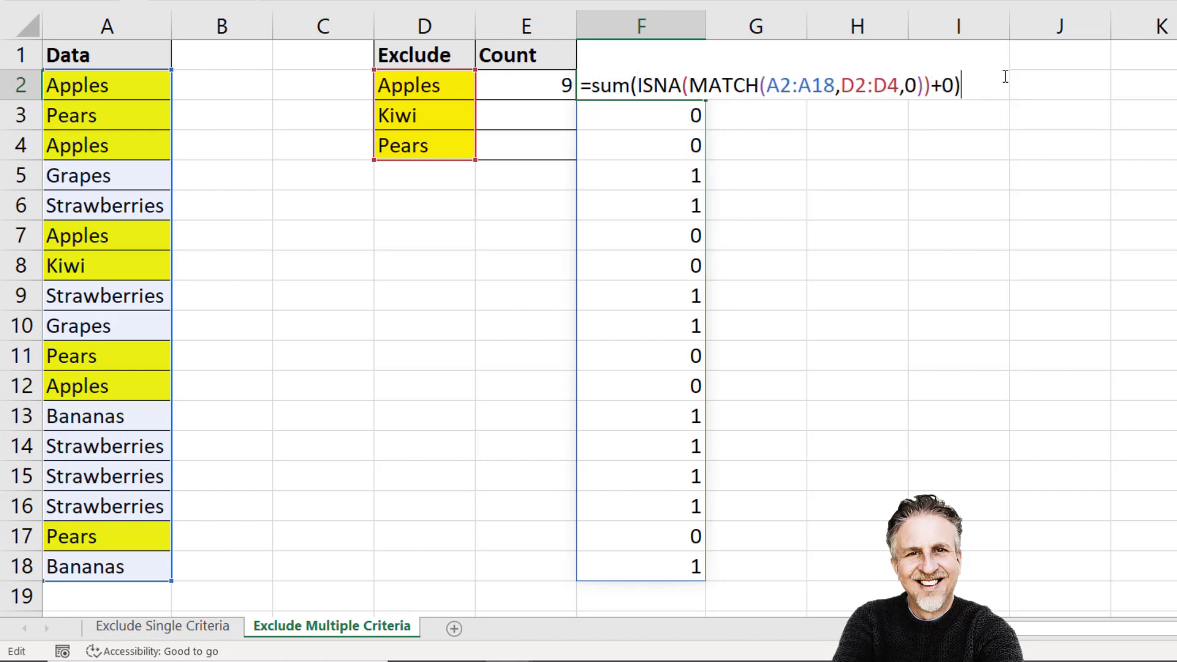
{"action": "key", "text": "Return"}
- Change SUM to SUMPRODUCT in F2's formula, still returning 9
{"action": "double_click", "coordinate": [688, 85]}
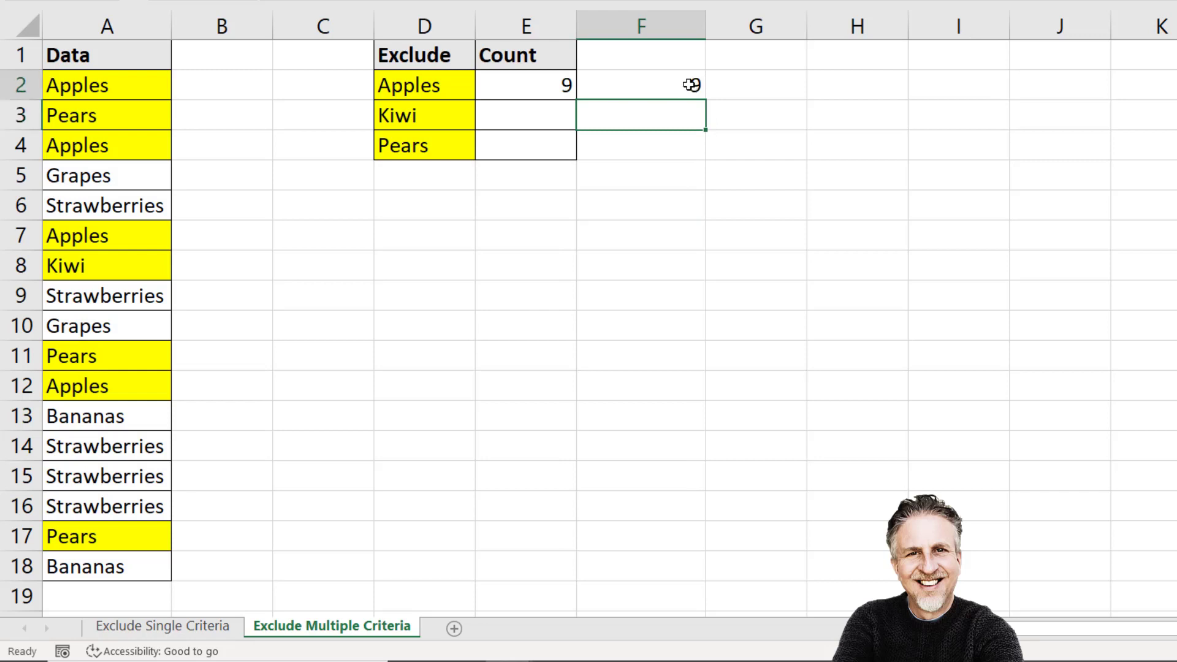
{"action": "left_click", "coordinate": [638, 86]}
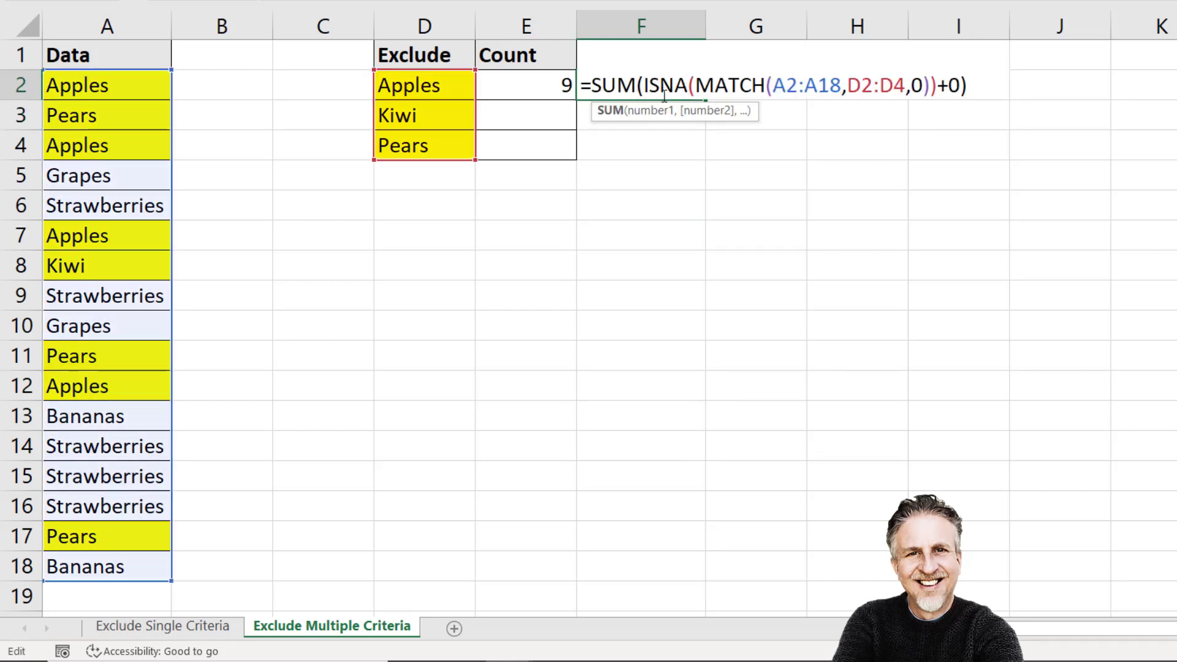
{"action": "type", "text": "P"}
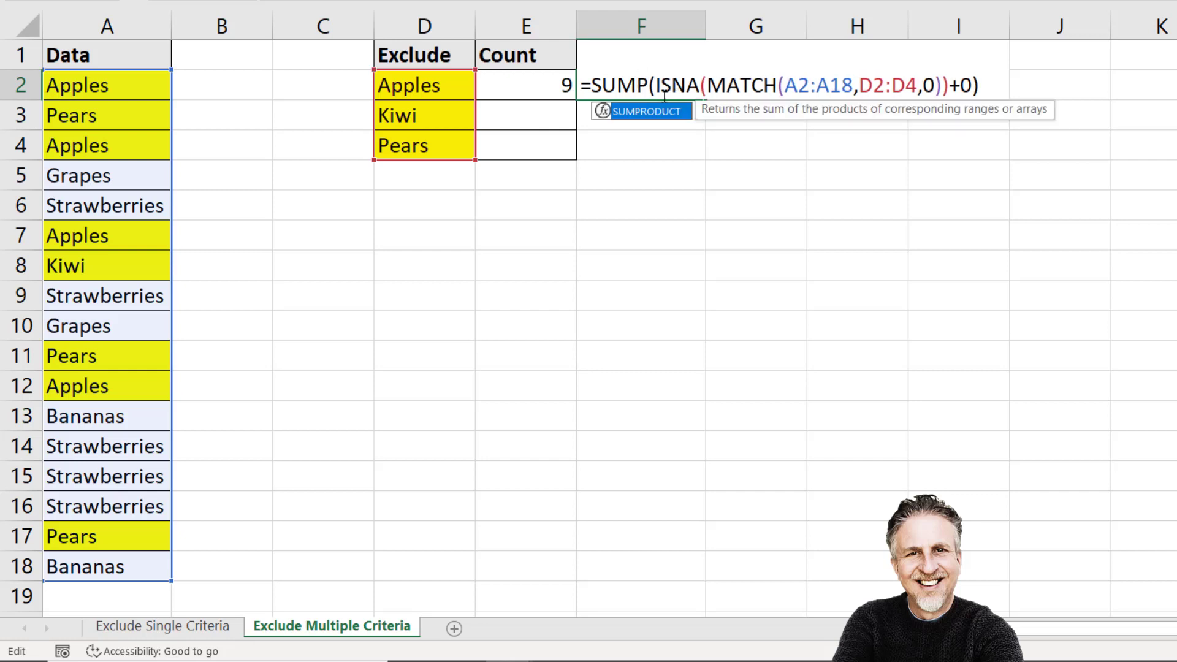
{"action": "type", "text": "RODUCT"}
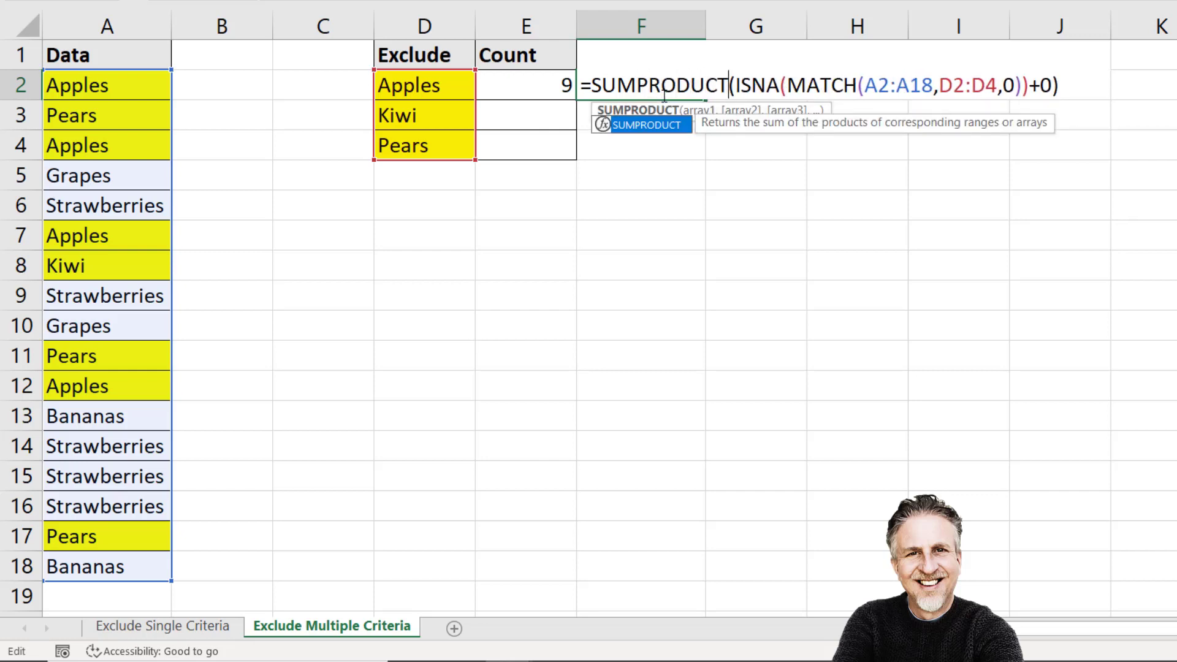
{"action": "key", "text": "Return"}
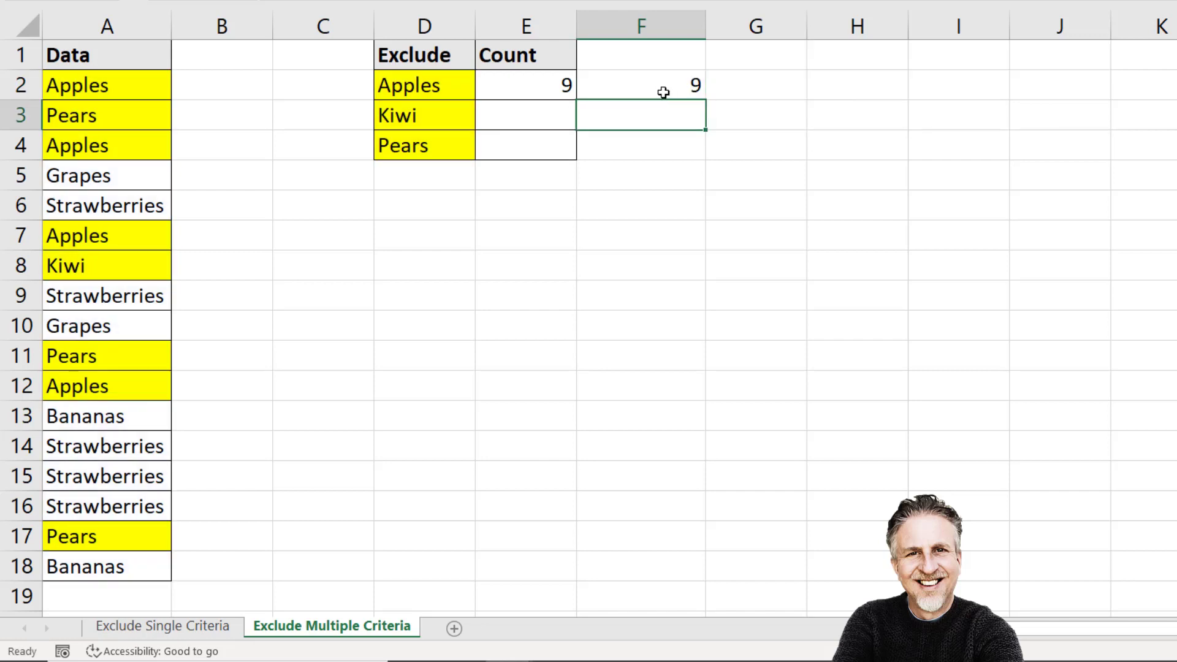
- Review F2's SUMPRODUCT formula and E2's COUNTIFS formula, both showing 9
{"action": "double_click", "coordinate": [662, 92]}
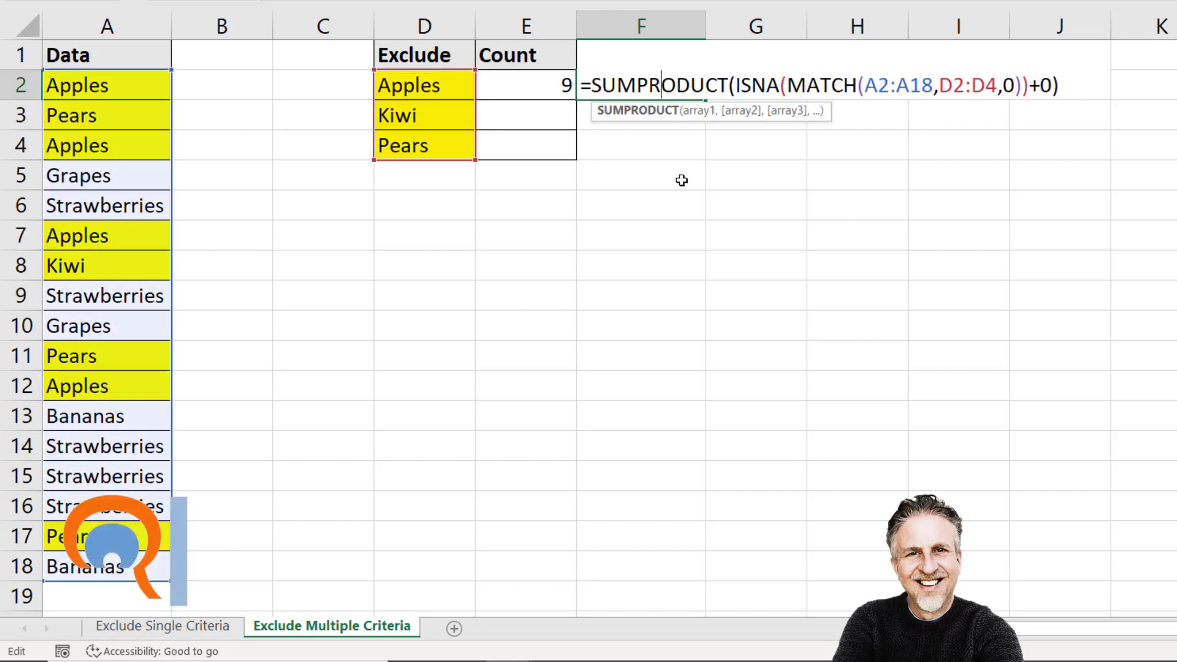
{"action": "key", "text": "Return"}
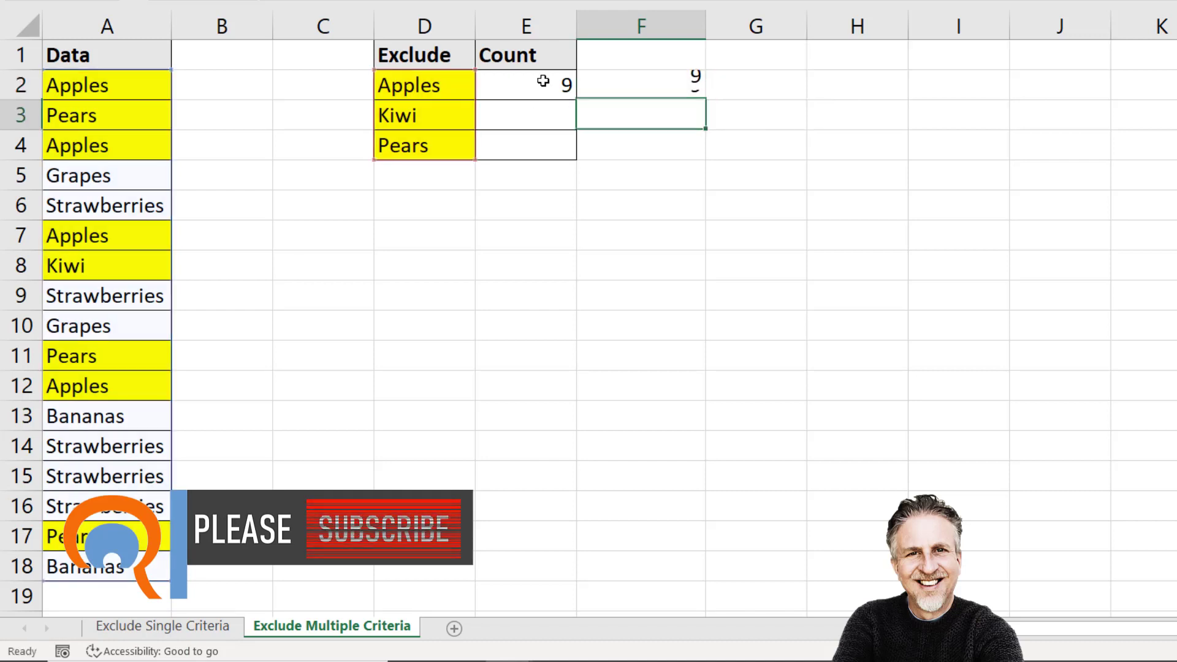
{"action": "left_click", "coordinate": [544, 81]}
{"action": "double_click", "coordinate": [540, 80]}
{"action": "key", "text": "Return"}
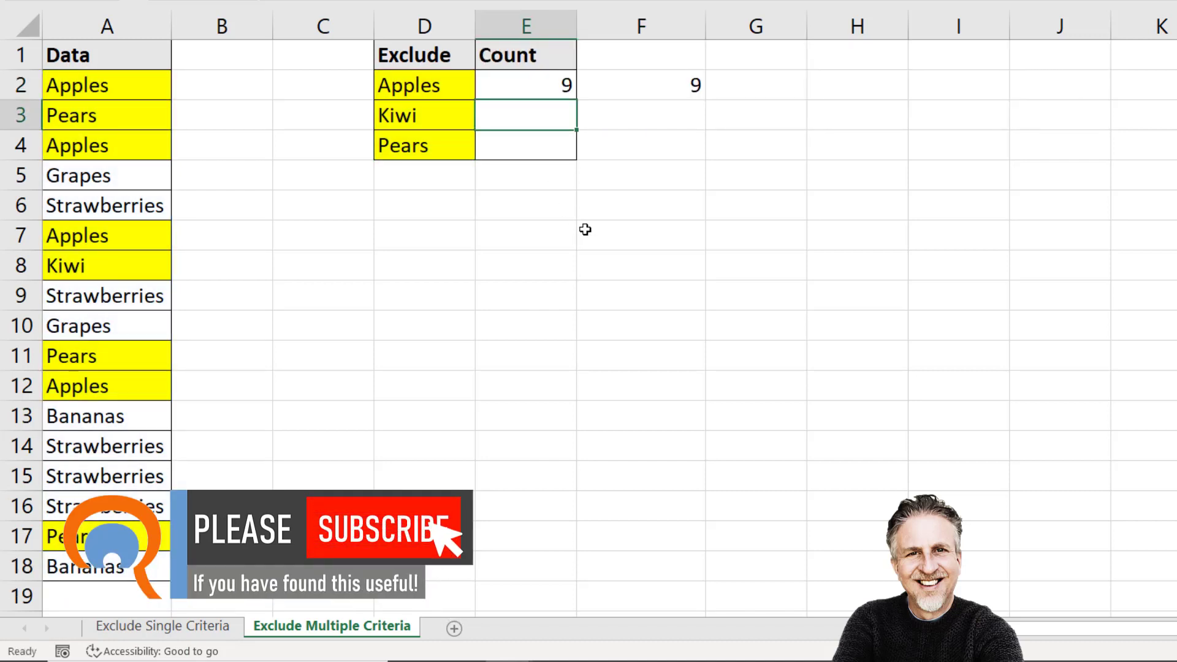